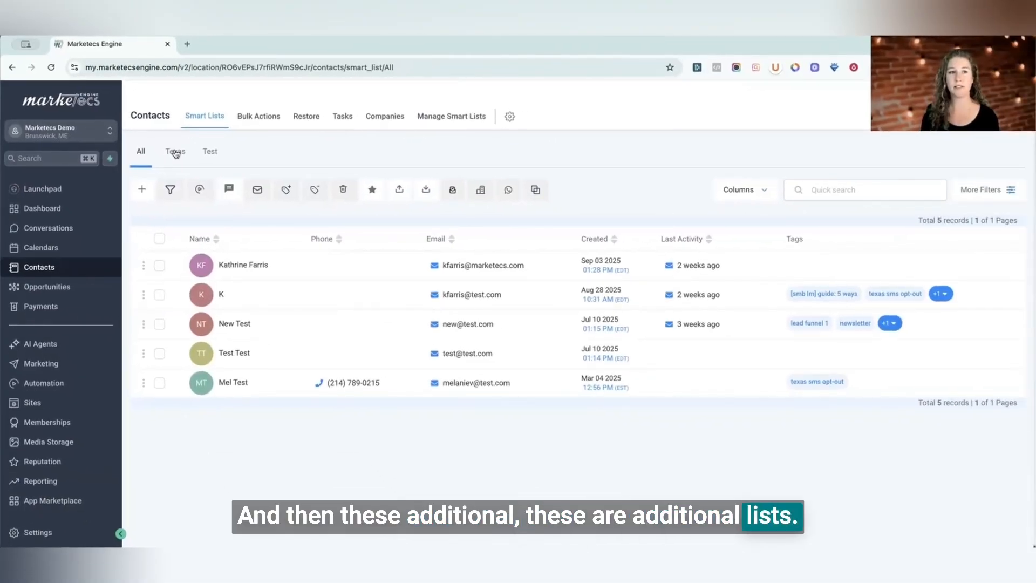
View the contacts in the existing Texas and Test smart lists
left_click(175, 153)
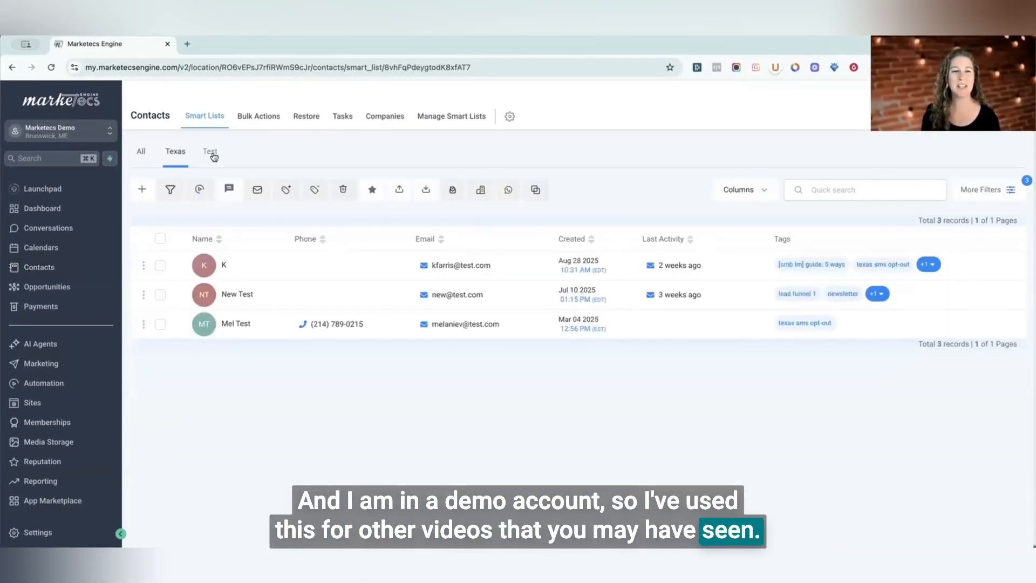
left_click(211, 155)
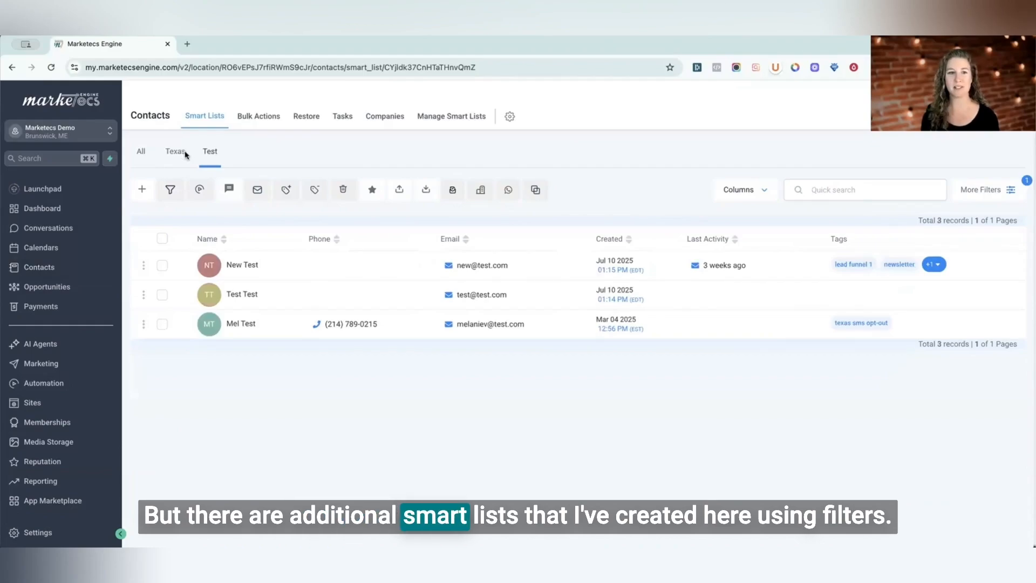
left_click(176, 156)
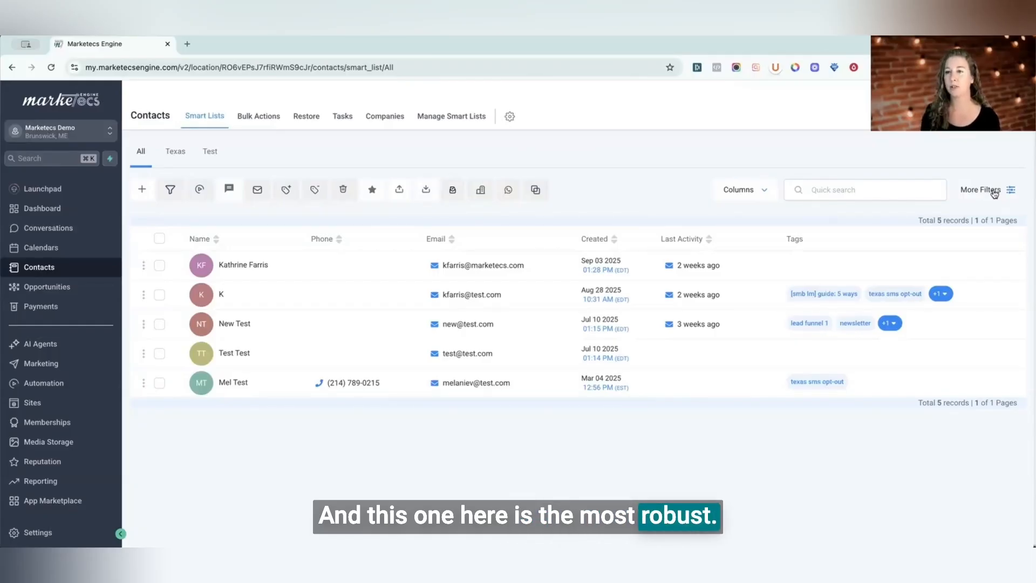
Filter the full contact list to contacts whose Business Name is empty
left_click(994, 191)
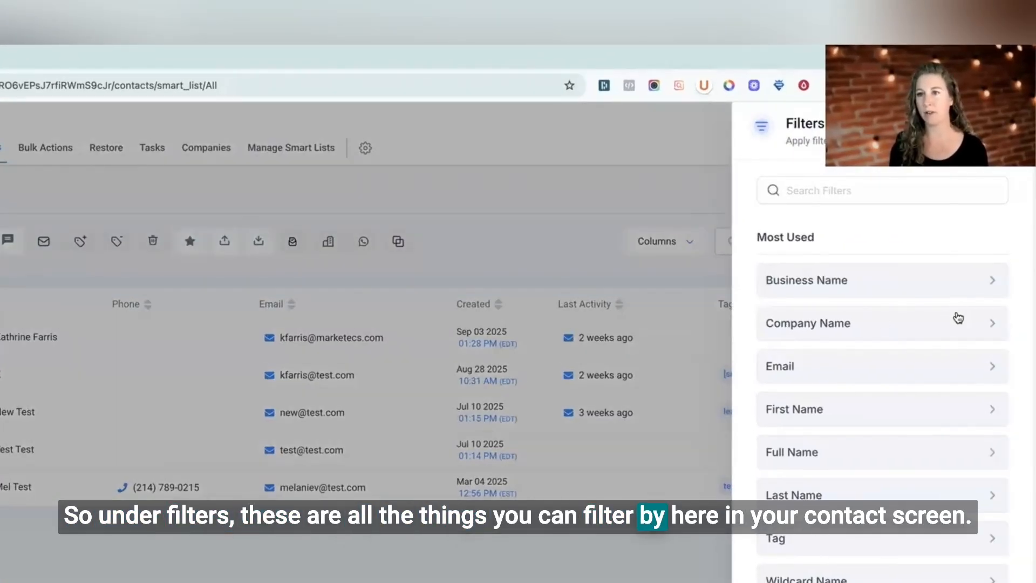
left_click(958, 280)
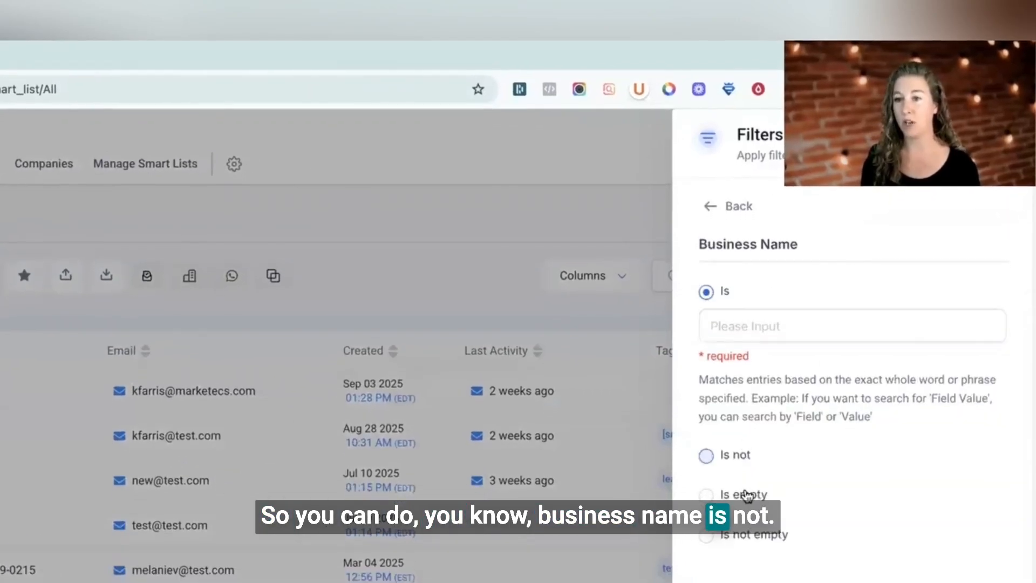
left_click(742, 507)
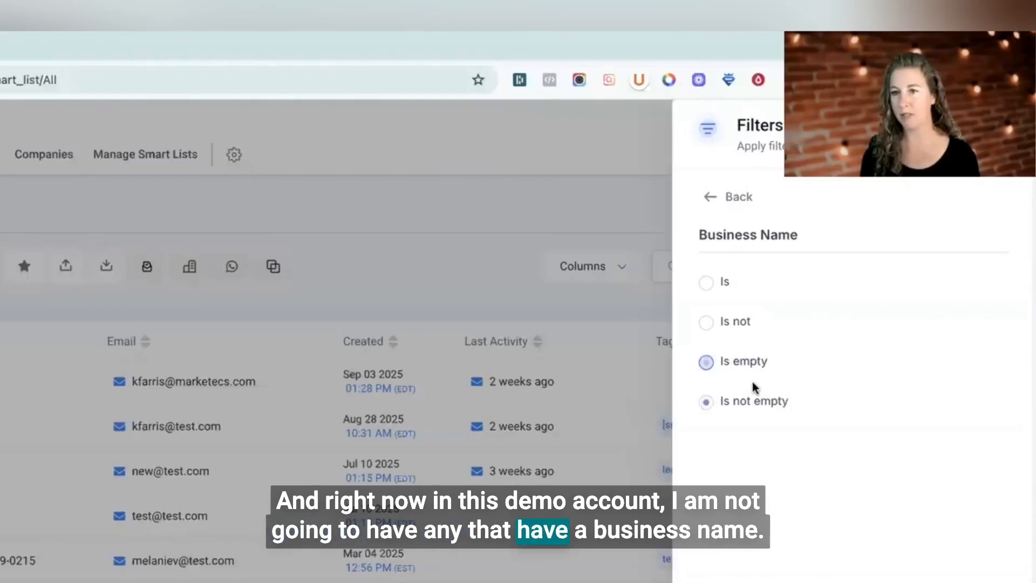
left_click(968, 577)
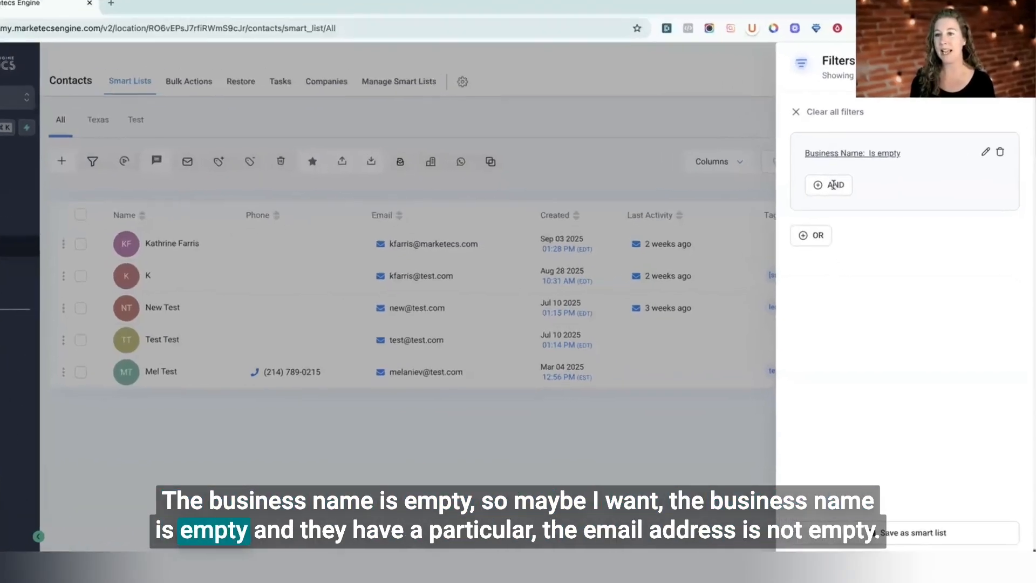
Add an AND condition to the contact filter requiring that Email is not empty
left_click(848, 210)
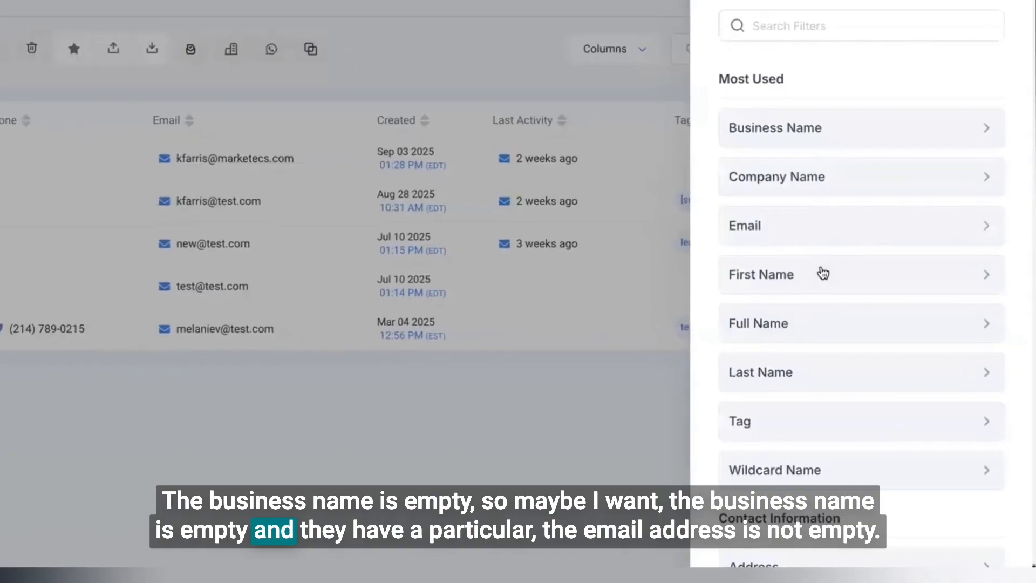
left_click(827, 233)
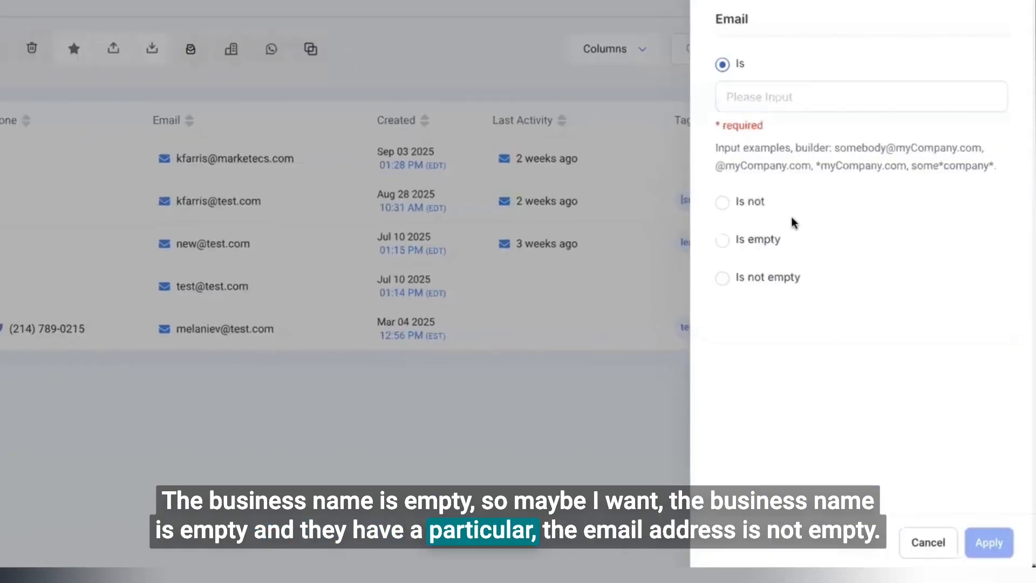
left_click(722, 279)
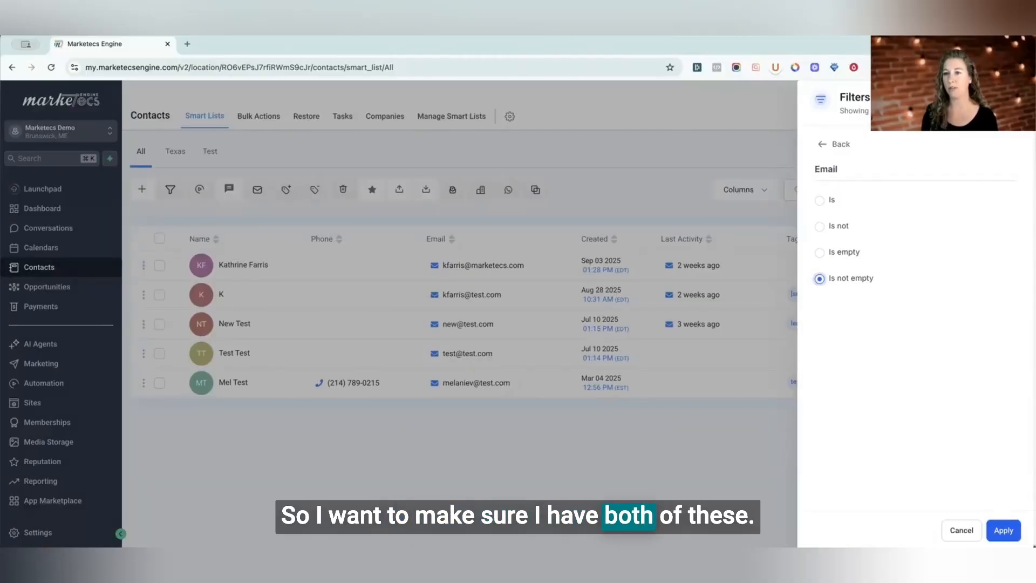
left_click(1003, 530)
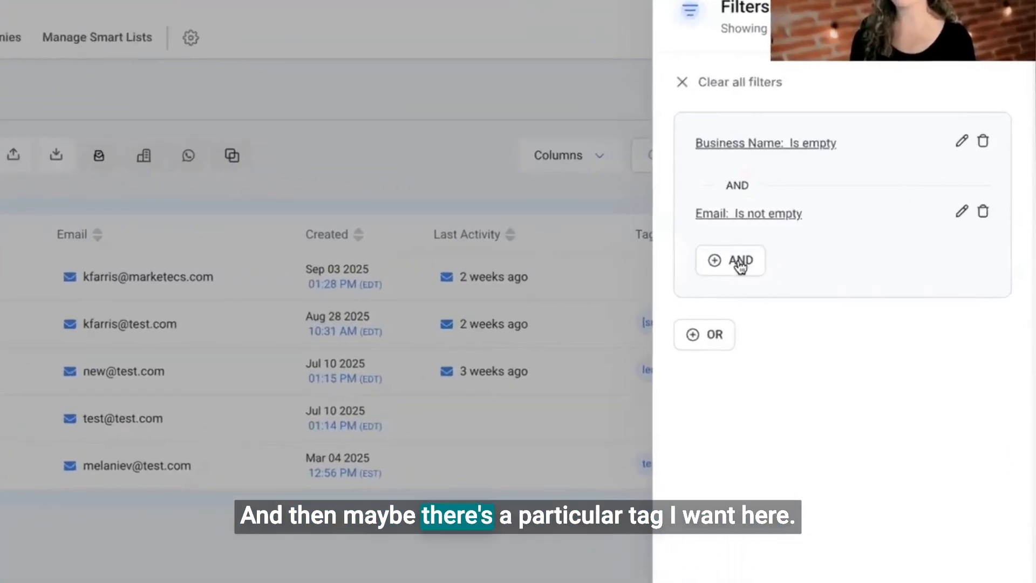
Add a further AND condition to the contact filter requiring that Tag is "[smb lm] guide: 5 ways"
left_click(740, 262)
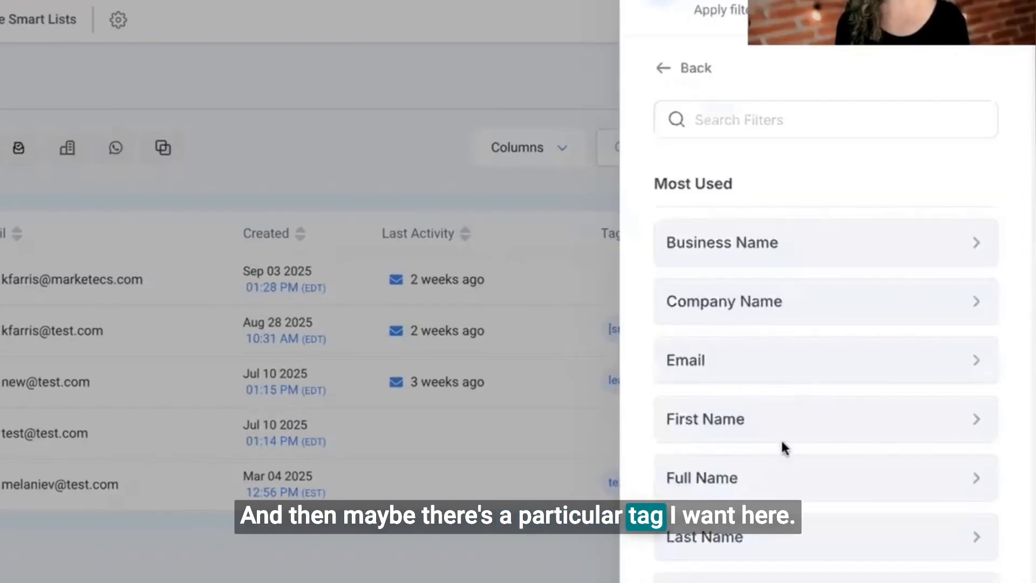
scroll(802, 431, "down", 5)
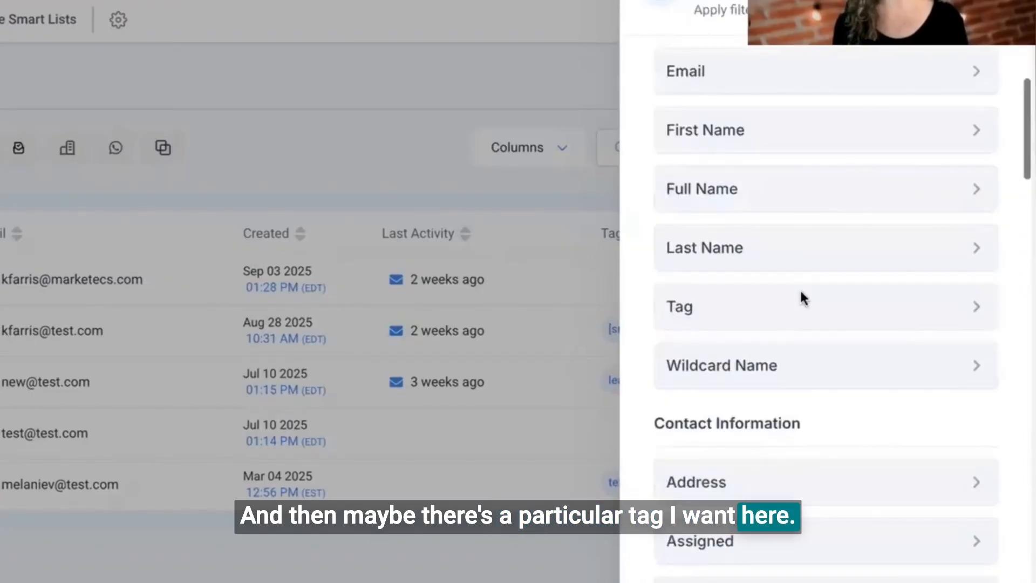
left_click(801, 297)
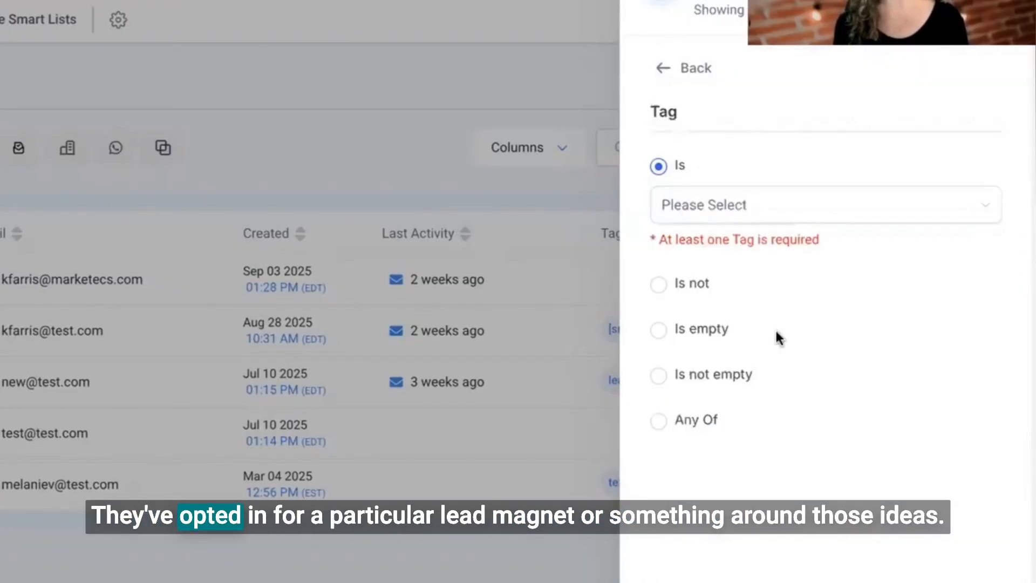
left_click(735, 204)
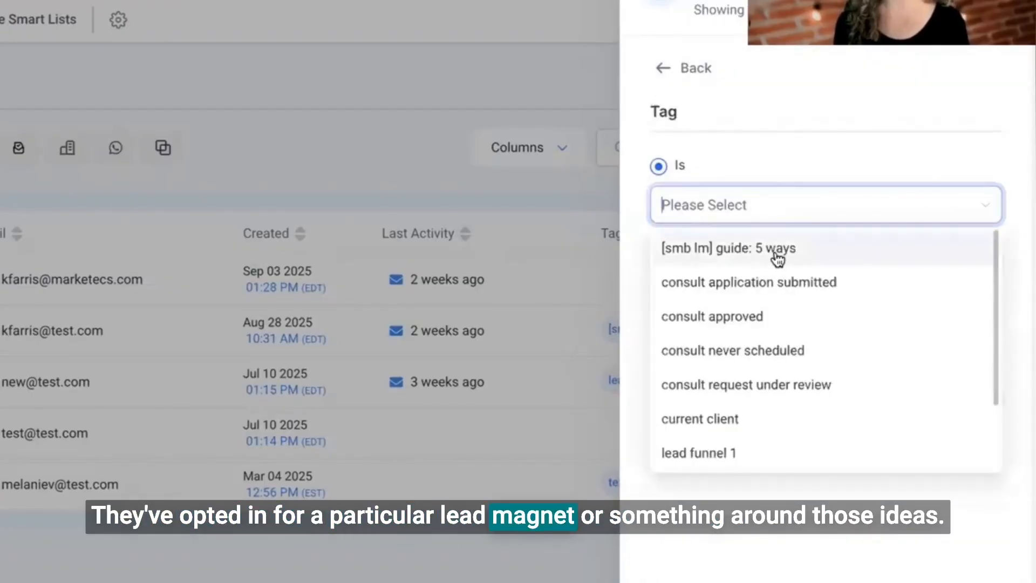
left_click(774, 249)
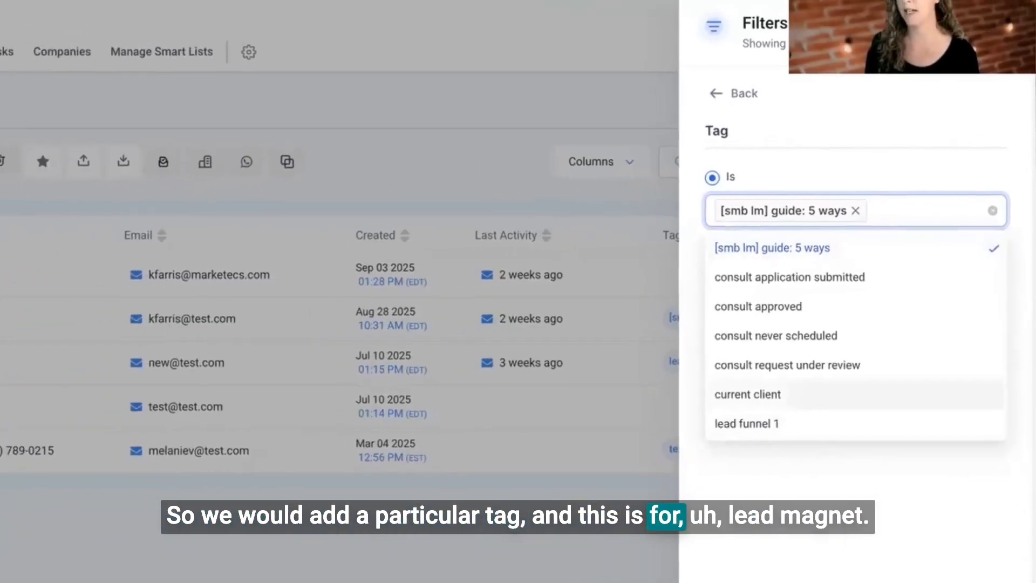
left_click(999, 578)
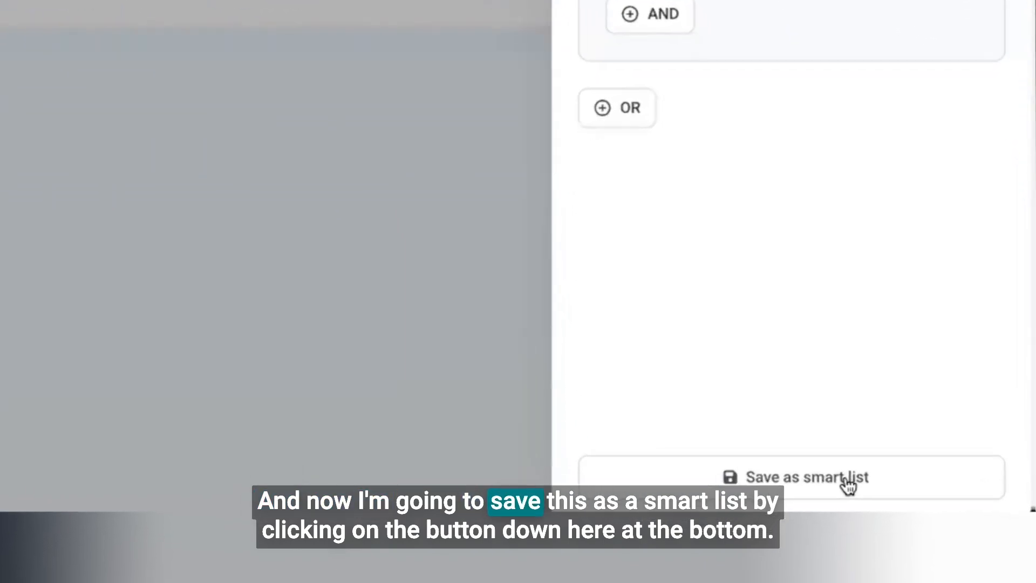
Save the filtered contacts as a smart list named "No Business Name, Email, LM"
left_click(831, 477)
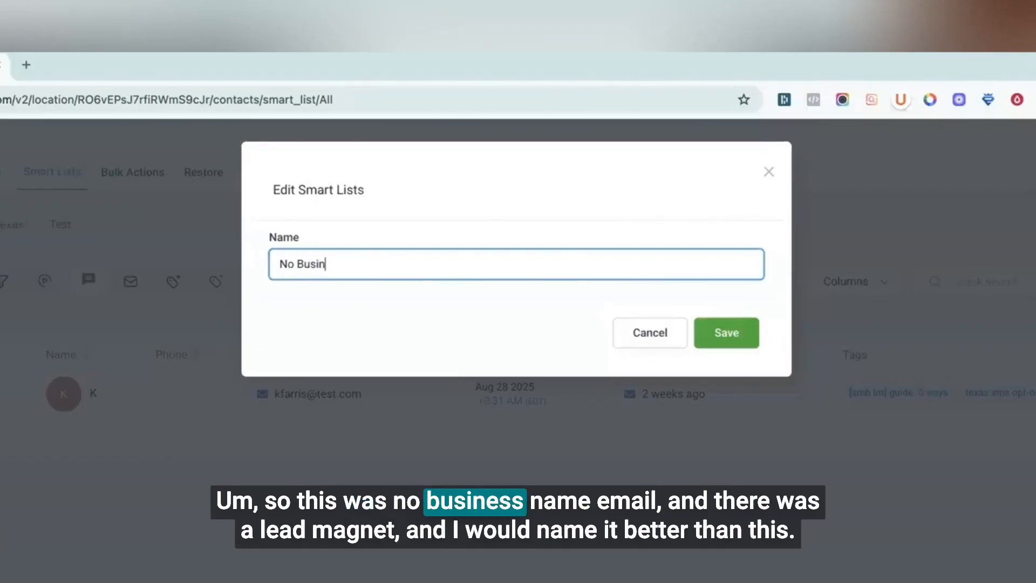
type("ess Name, Email")
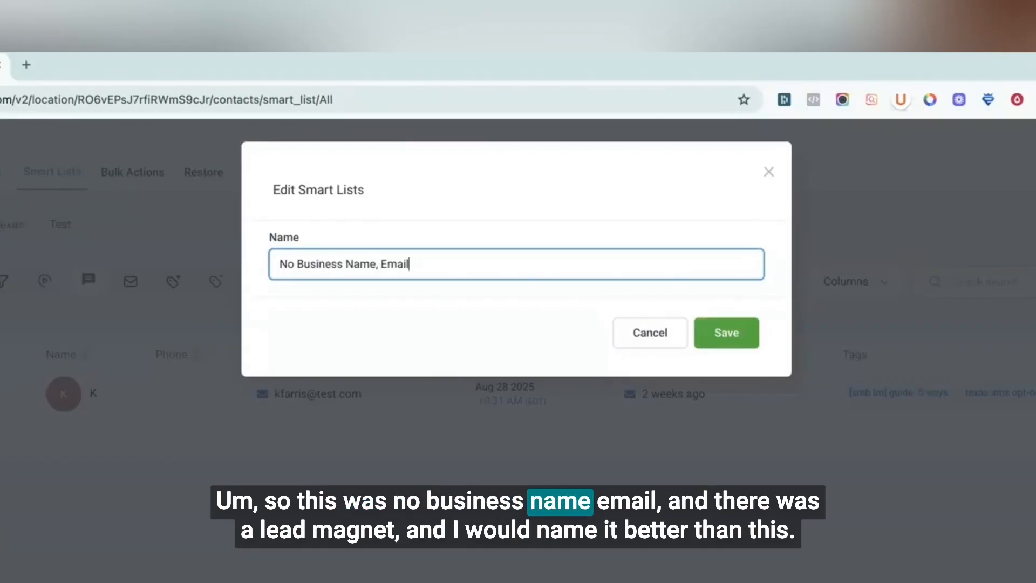
type(", LM")
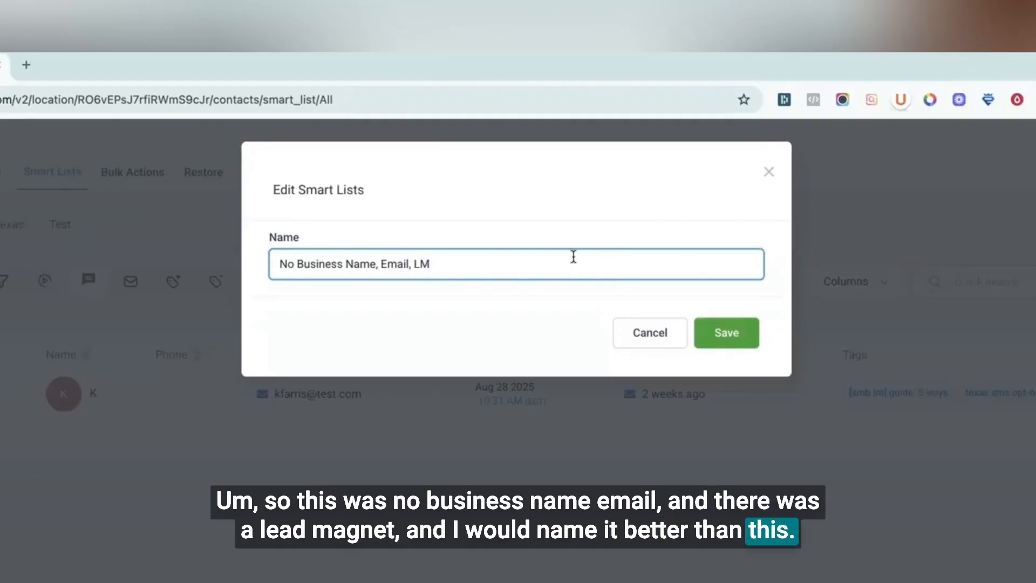
left_click(727, 333)
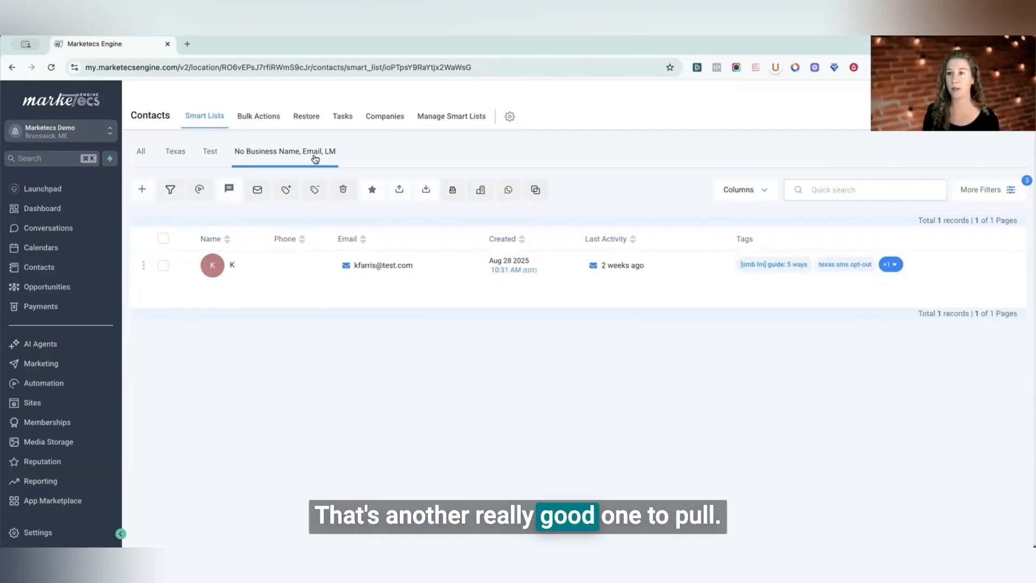
Return to the All contacts list and review the available filter fields, from contact information and activity through pipeline, attribution and custom fields
left_click(140, 156)
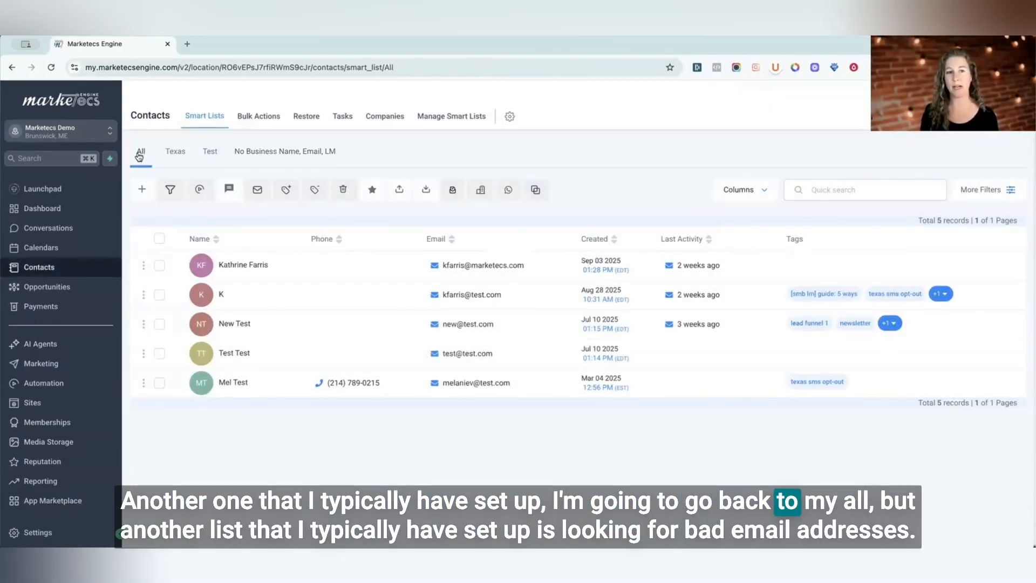
left_click(981, 192)
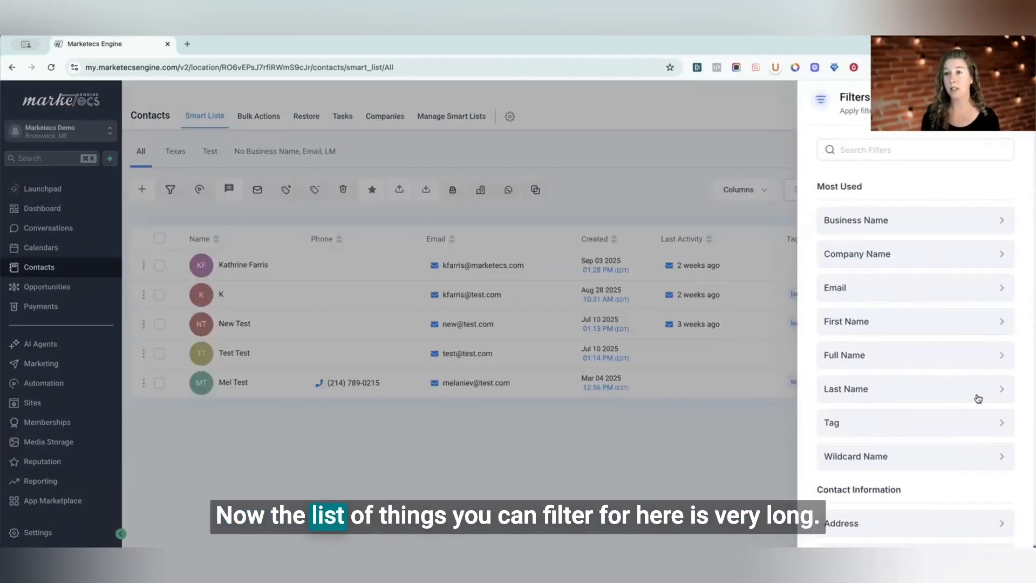
scroll(978, 398, "down", 12)
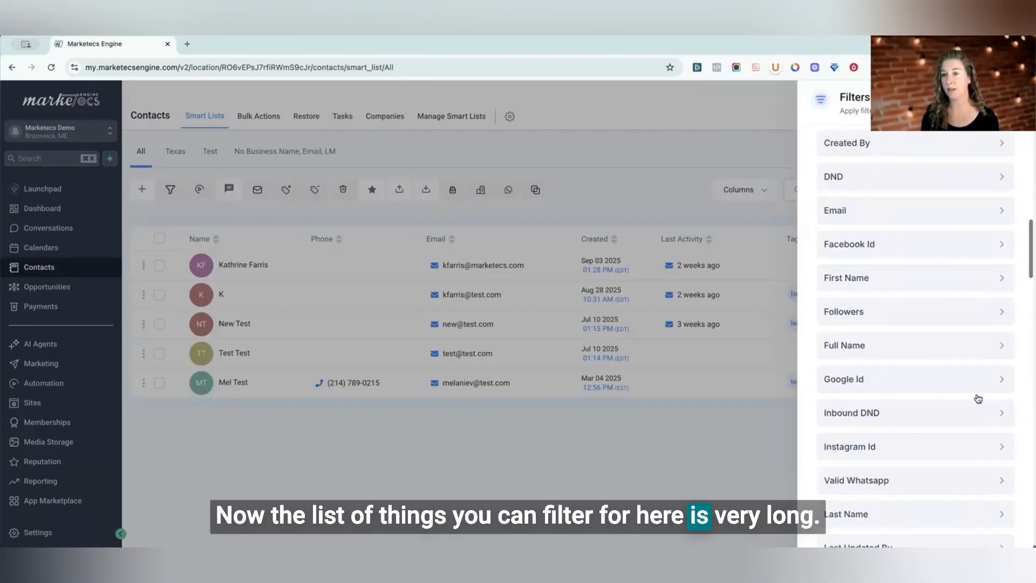
scroll(978, 399, "down", 9)
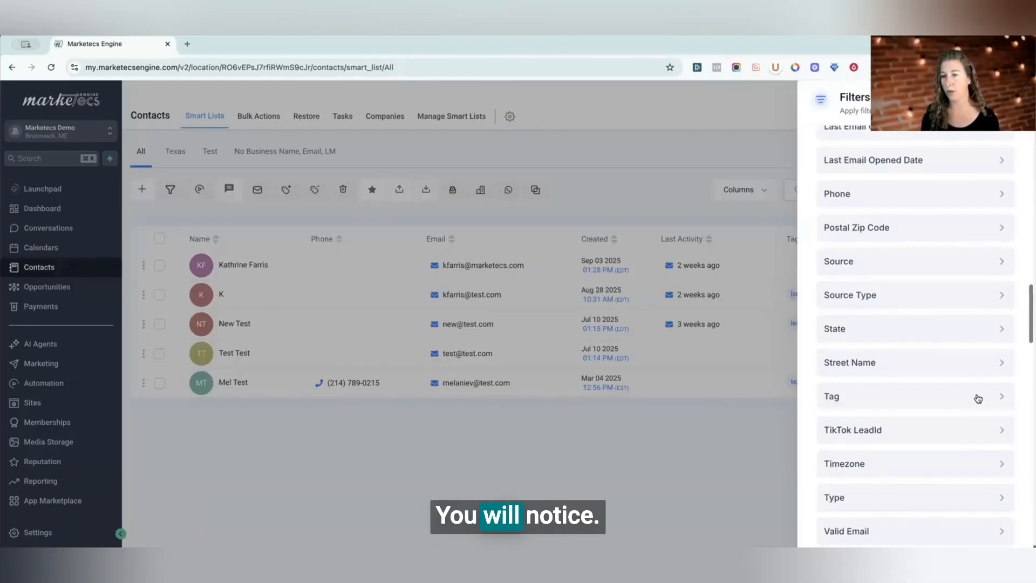
scroll(978, 398, "down", 10)
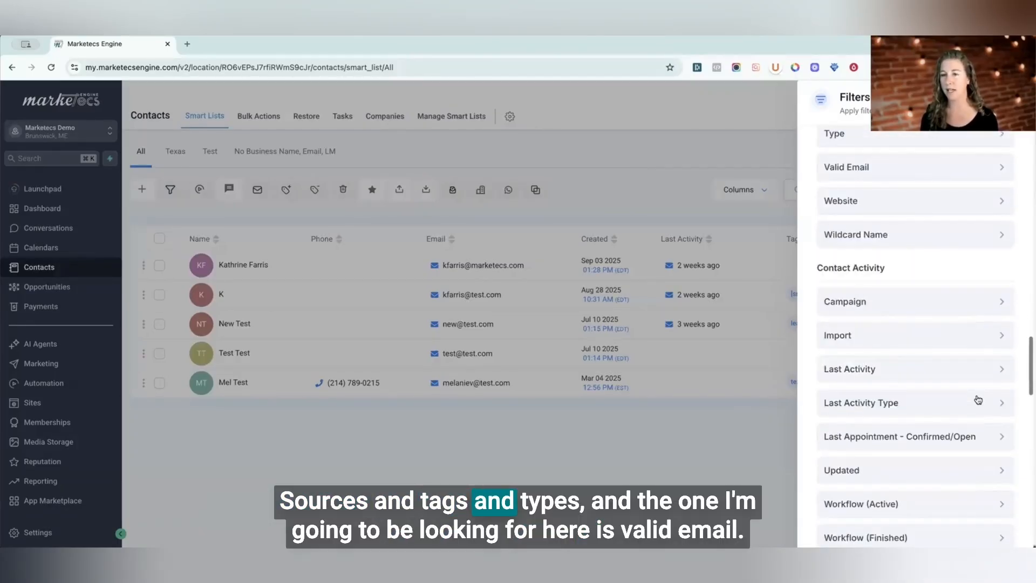
scroll(976, 398, "down", 3)
scroll(837, 277, "up", 6)
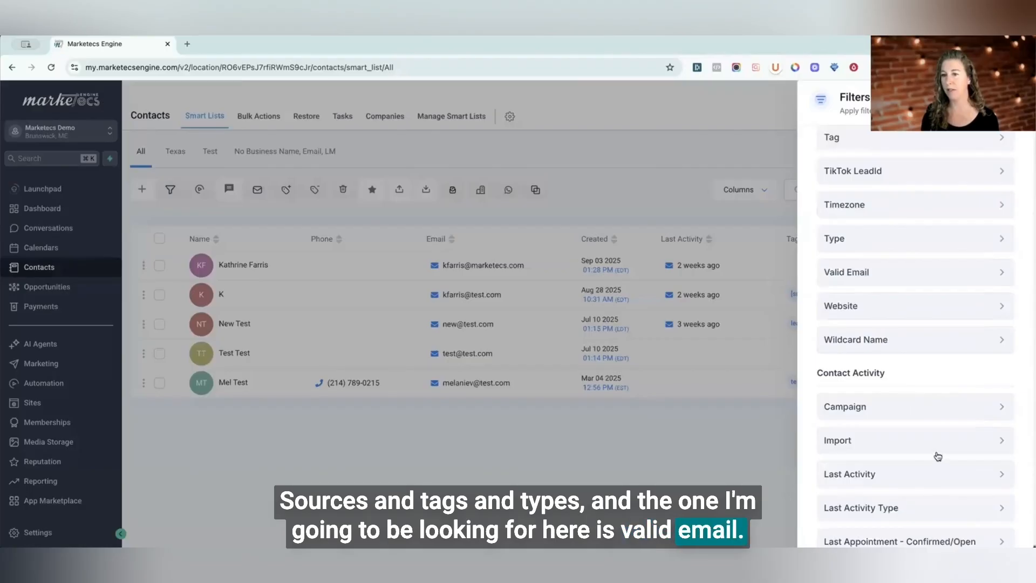
scroll(936, 453, "down", 3)
scroll(920, 412, "down", 4)
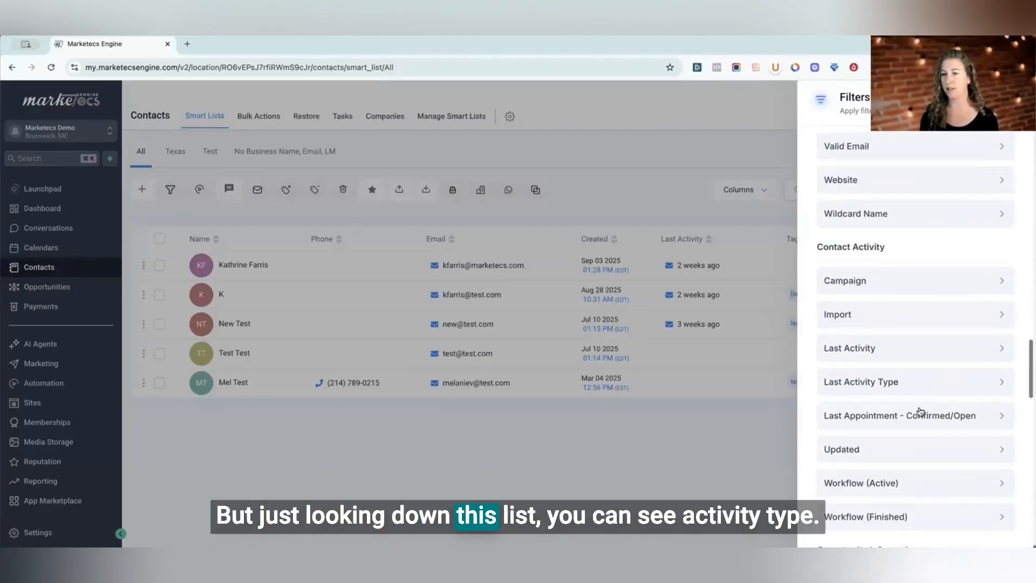
scroll(923, 412, "down", 5)
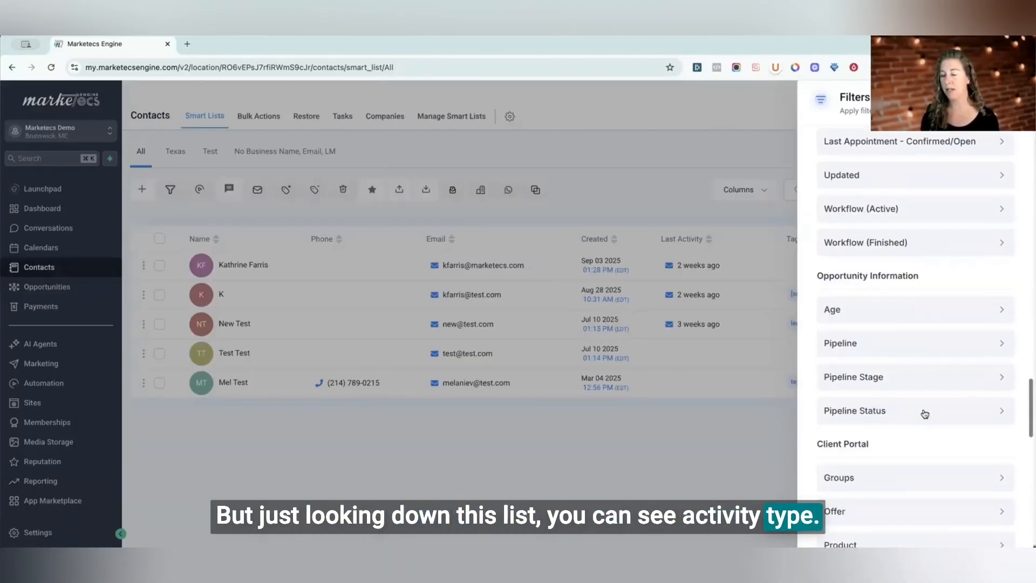
scroll(926, 298, "down", 2)
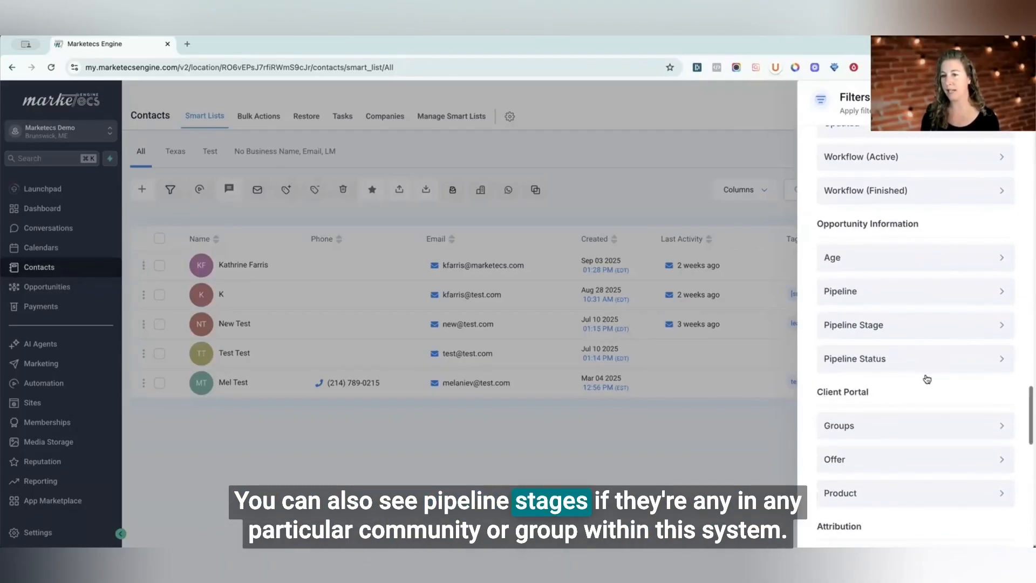
scroll(917, 356, "down", 2)
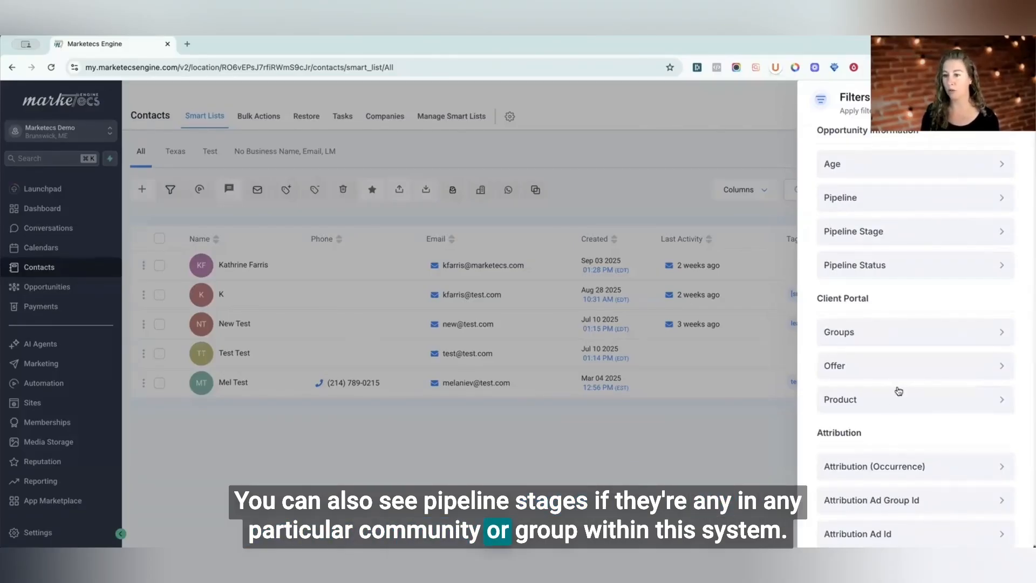
scroll(898, 389, "down", 5)
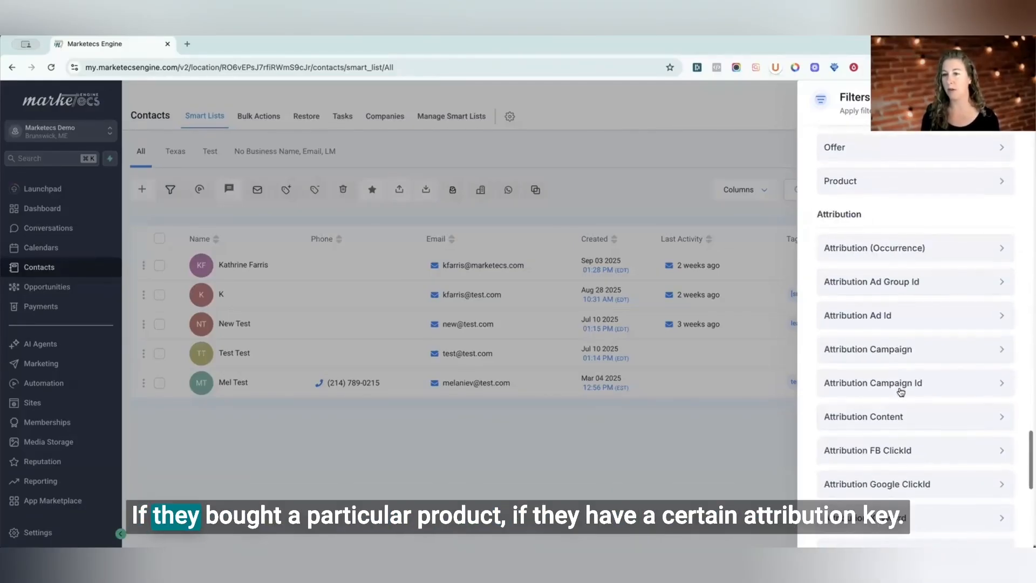
scroll(900, 390, "down", 3)
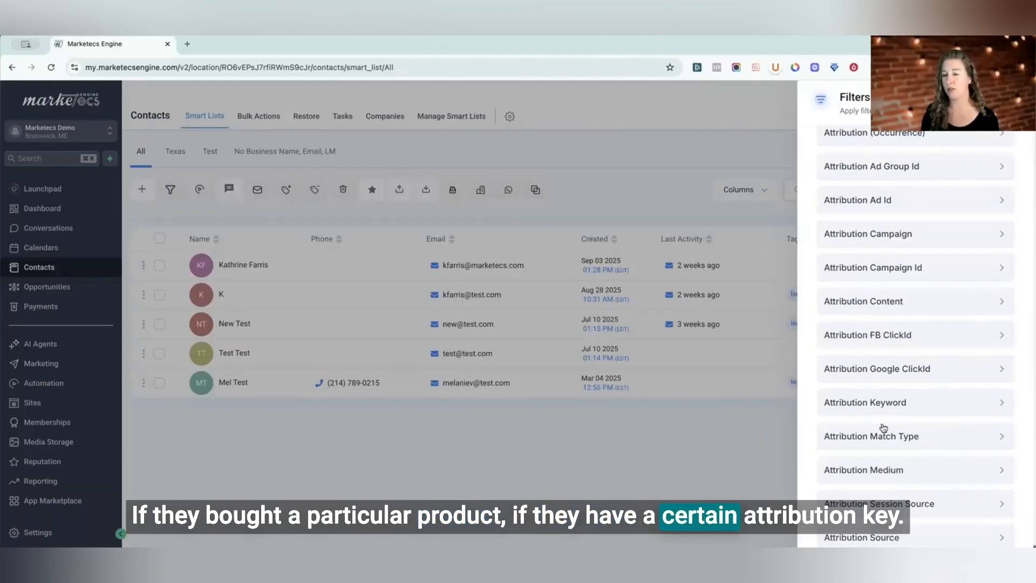
scroll(883, 428, "down", 6)
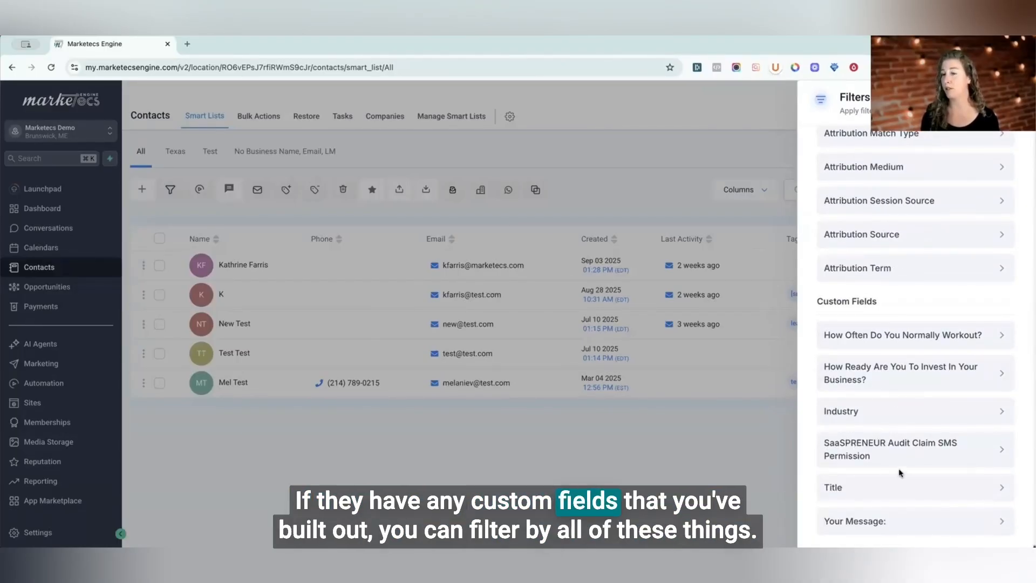
scroll(899, 424, "up", 15)
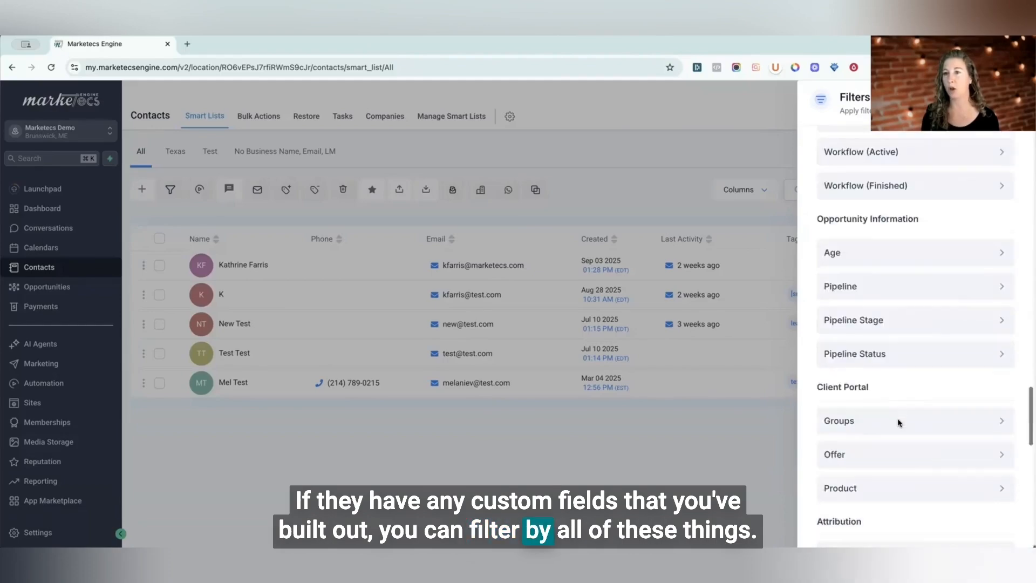
Filter the contacts by the Valid Email field set to Invalid, finding the field by searching the filters for "email"
scroll(900, 421, "up", 5)
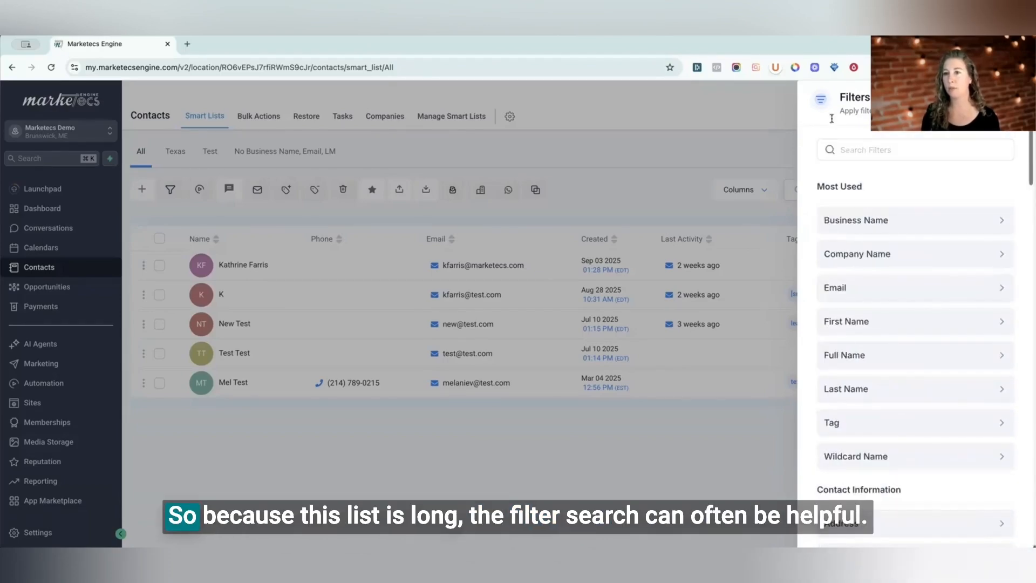
left_click(848, 150)
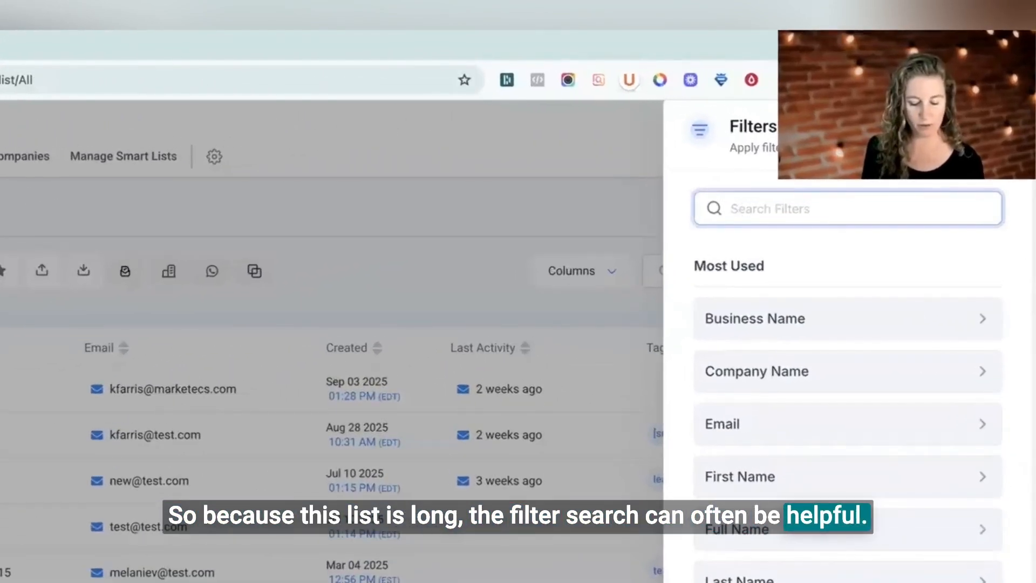
type("email")
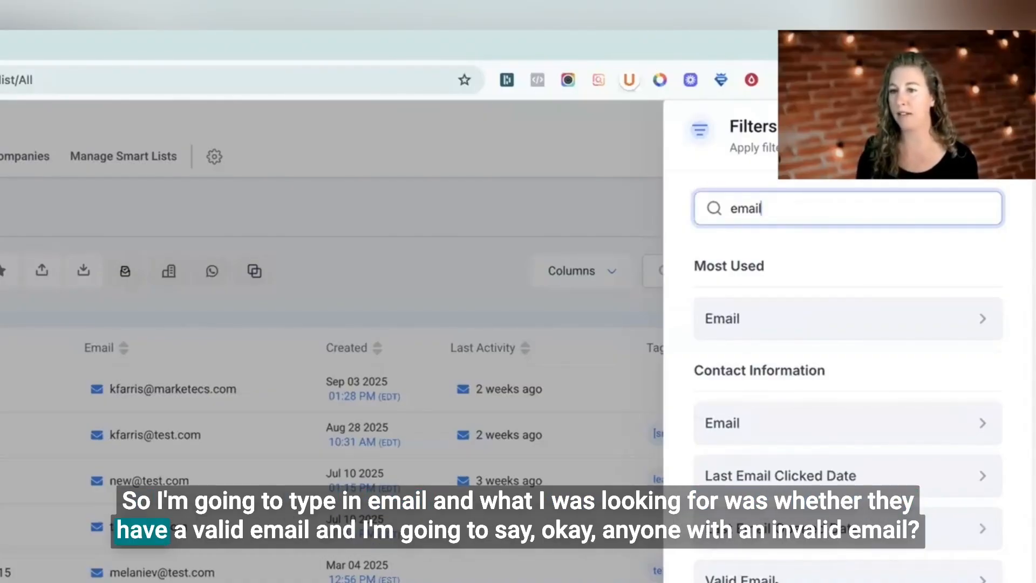
left_click(755, 576)
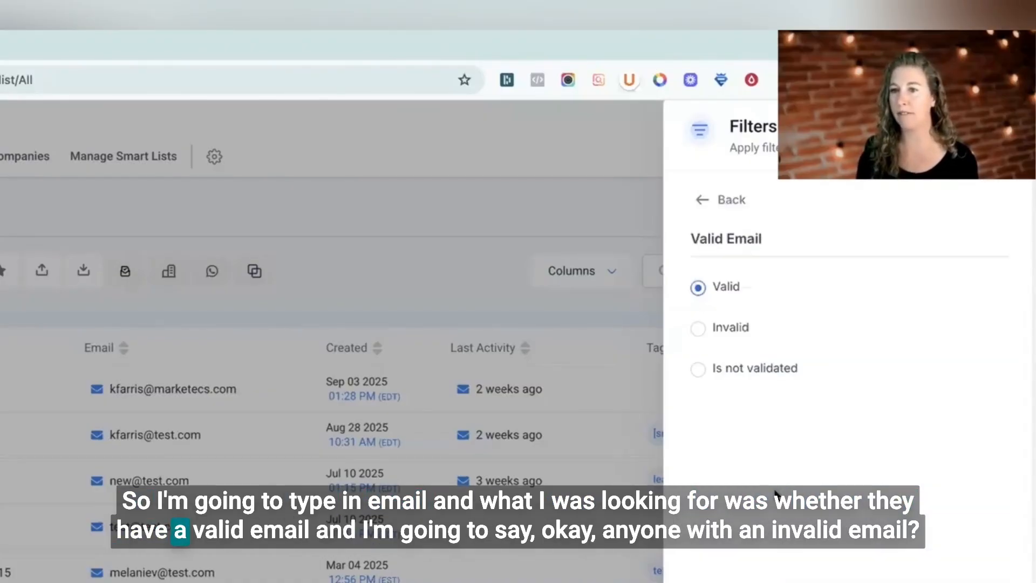
left_click(708, 338)
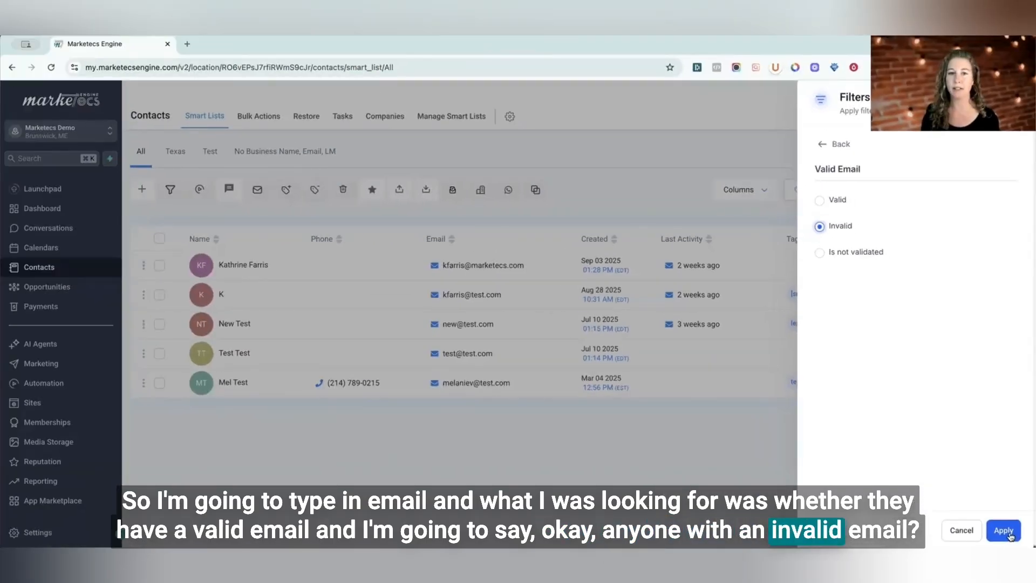
left_click(985, 501)
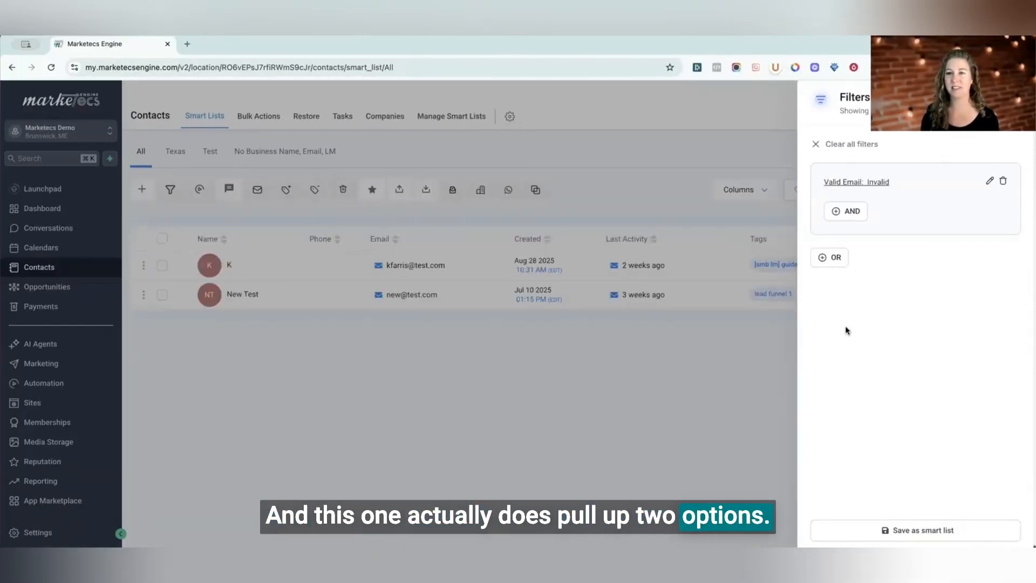
Save the filtered contacts as a smart list named "Invalid Email"
left_click(923, 529)
left_click(513, 181)
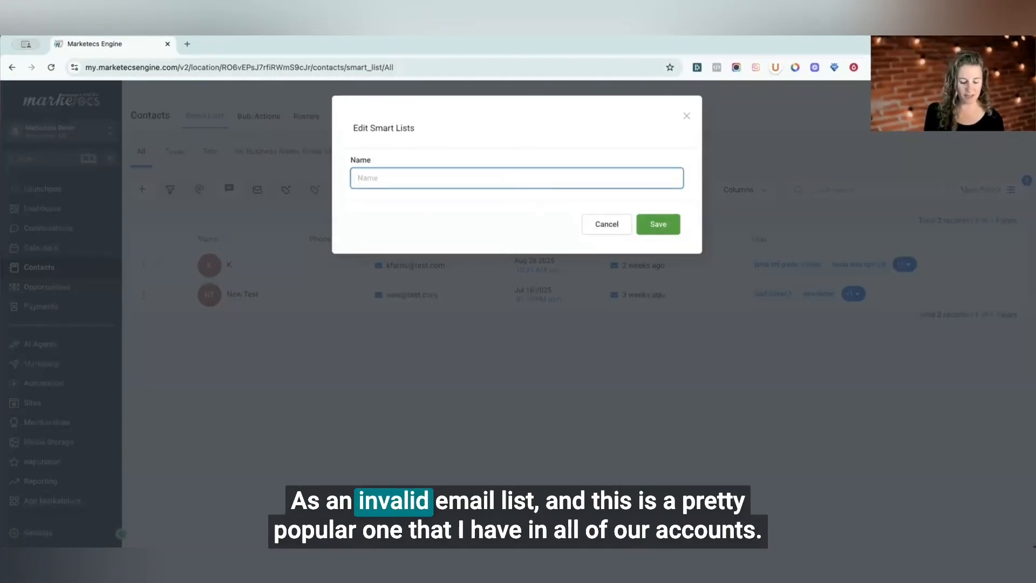
left_click(643, 224)
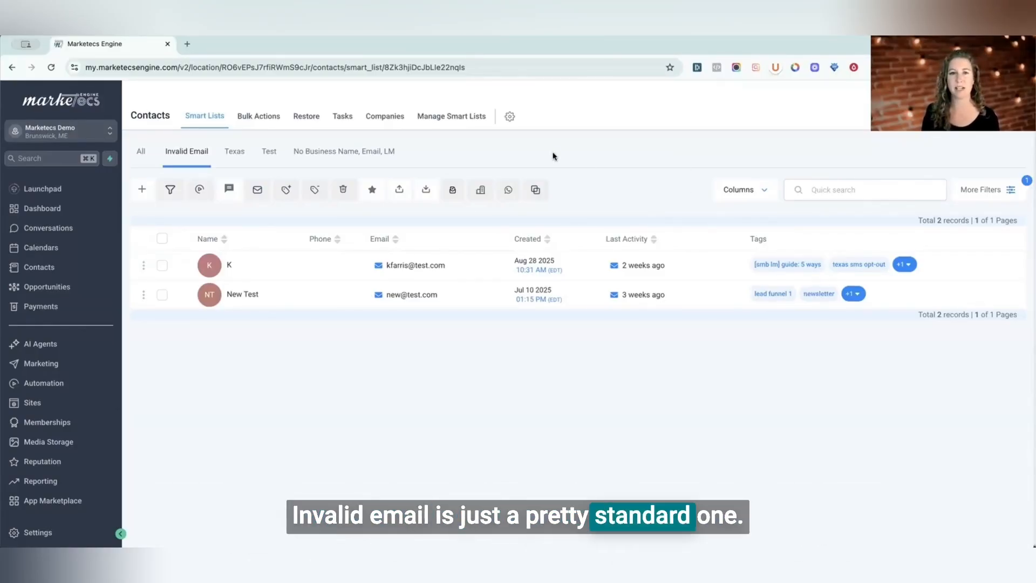
View the Texas smart list, then reorder the lists in smart list management so that Texas comes after Test
left_click(234, 156)
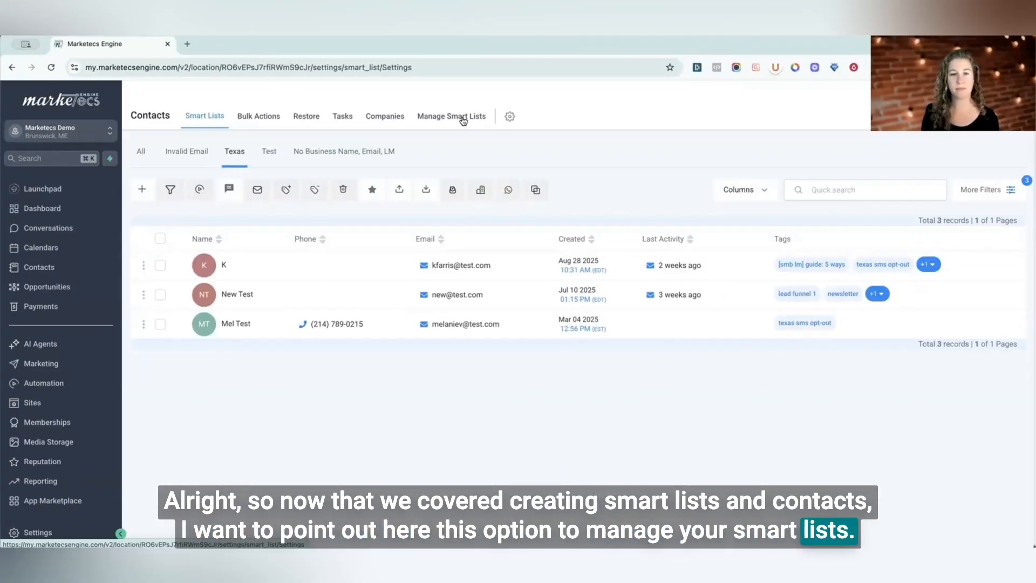
left_click(428, 200)
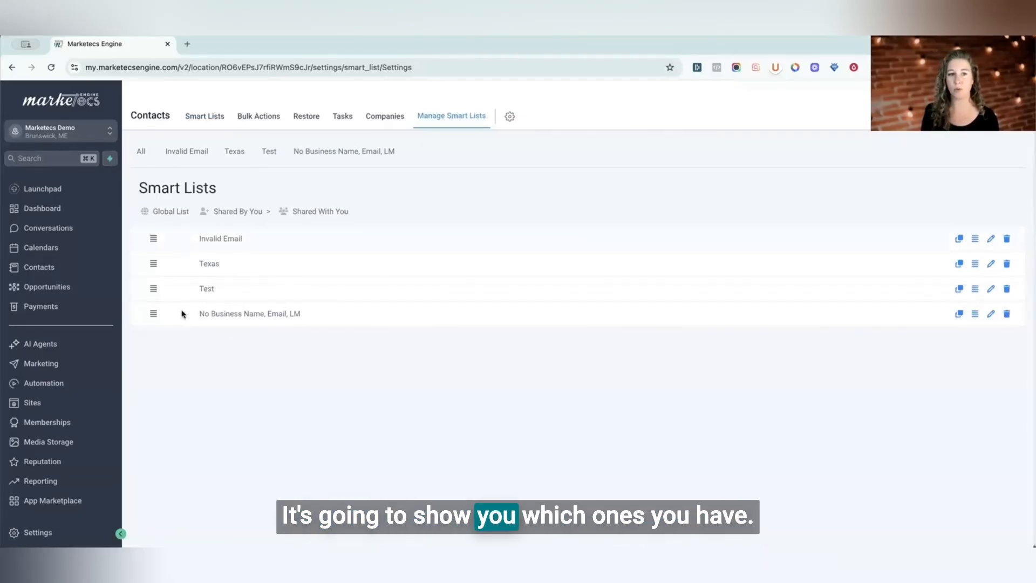
left_click_drag(153, 288, 152, 317)
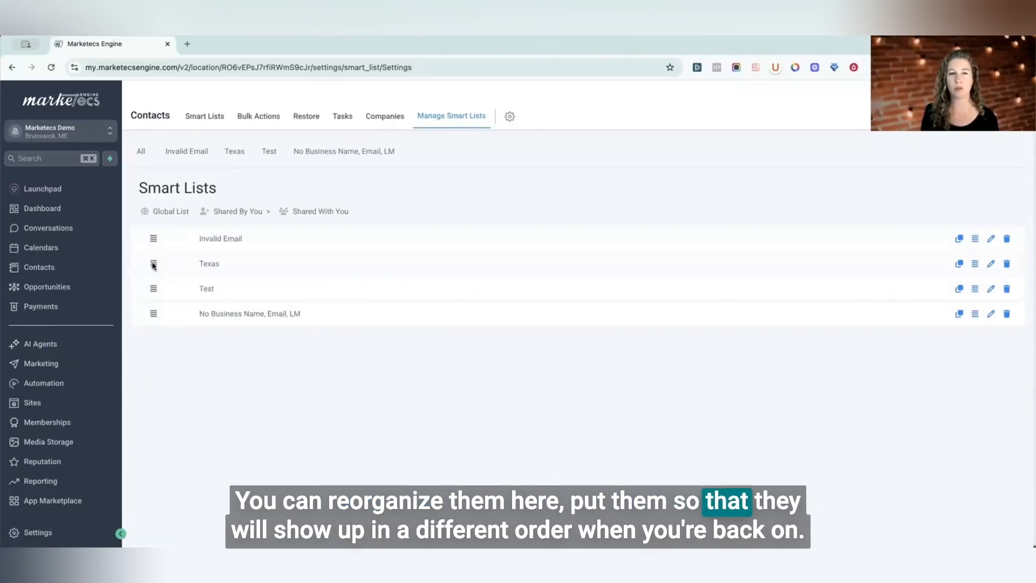
left_click_drag(153, 265, 153, 289)
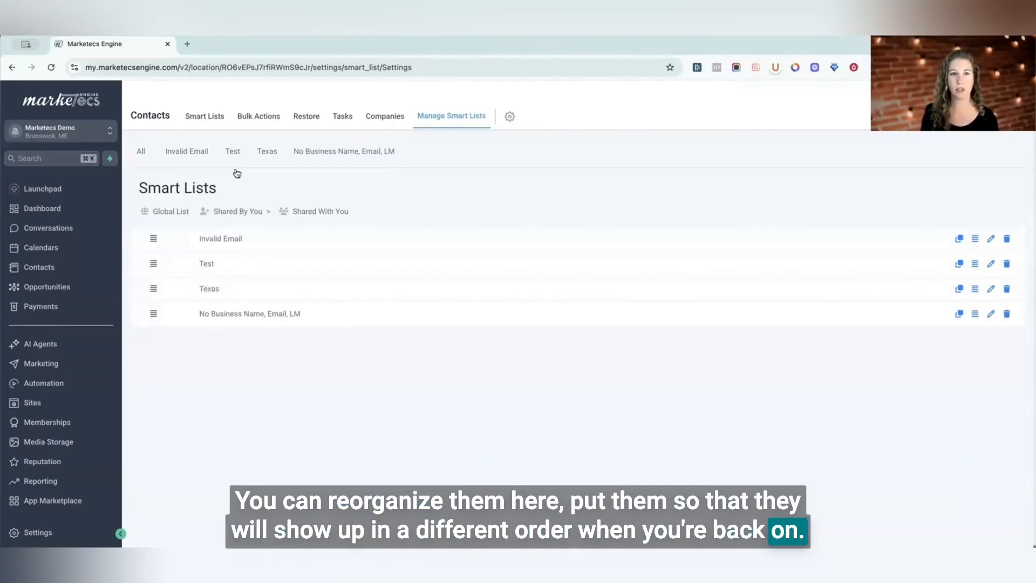
Share the Invalid Email smart list with only the last user listed rather than with all users, and save the sharing
left_click(975, 240)
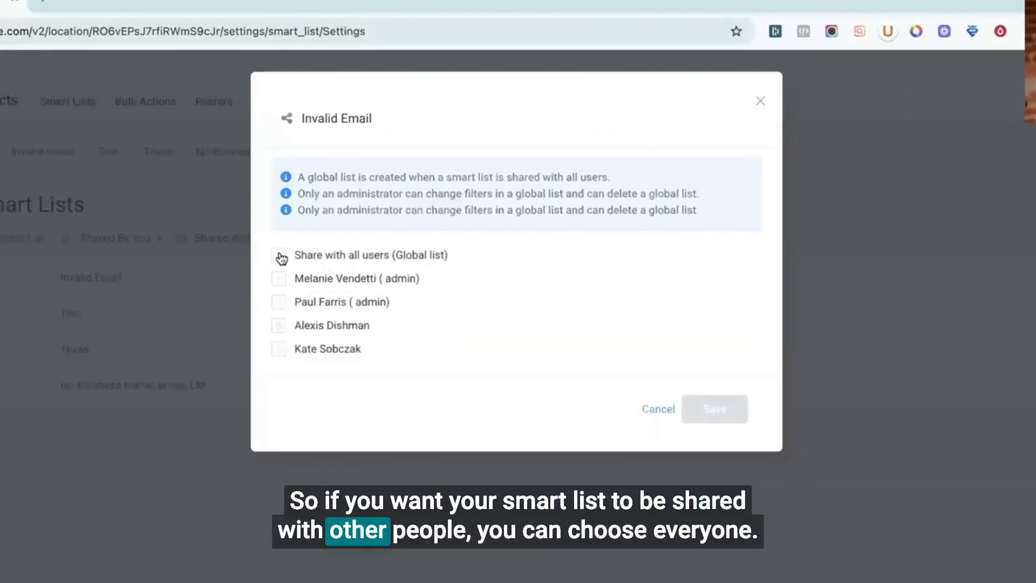
left_click(280, 256)
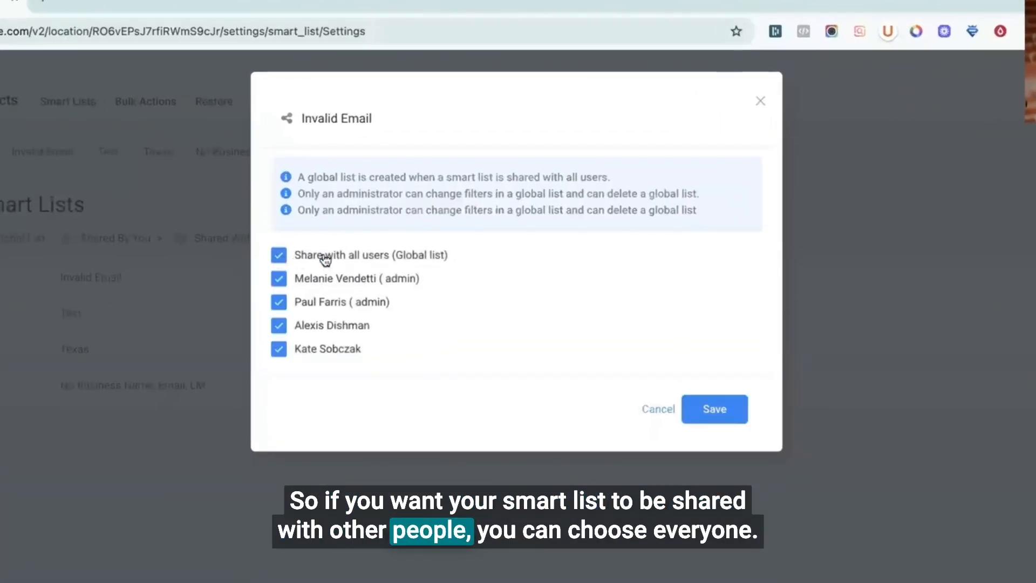
left_click(283, 252)
left_click(281, 353)
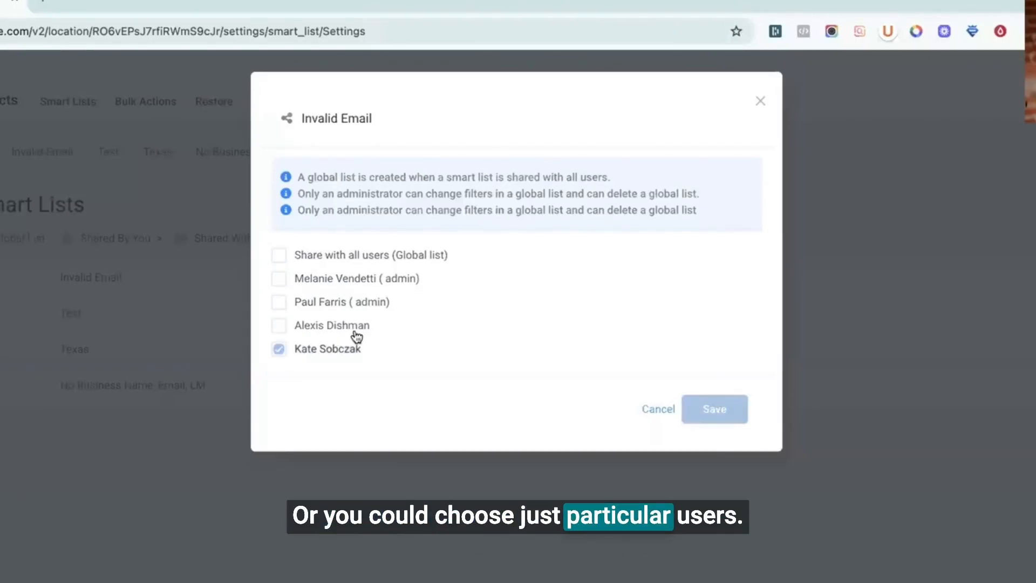
left_click(701, 416)
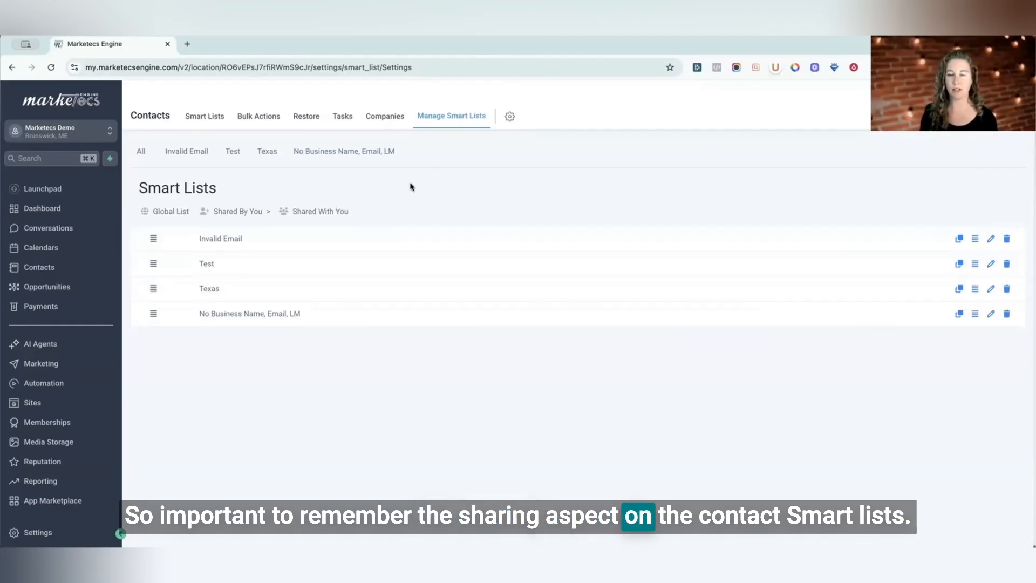
Add an OR condition of Valid Email: Valid to the Test smart list's filters and save the change to the existing list
left_click(141, 153)
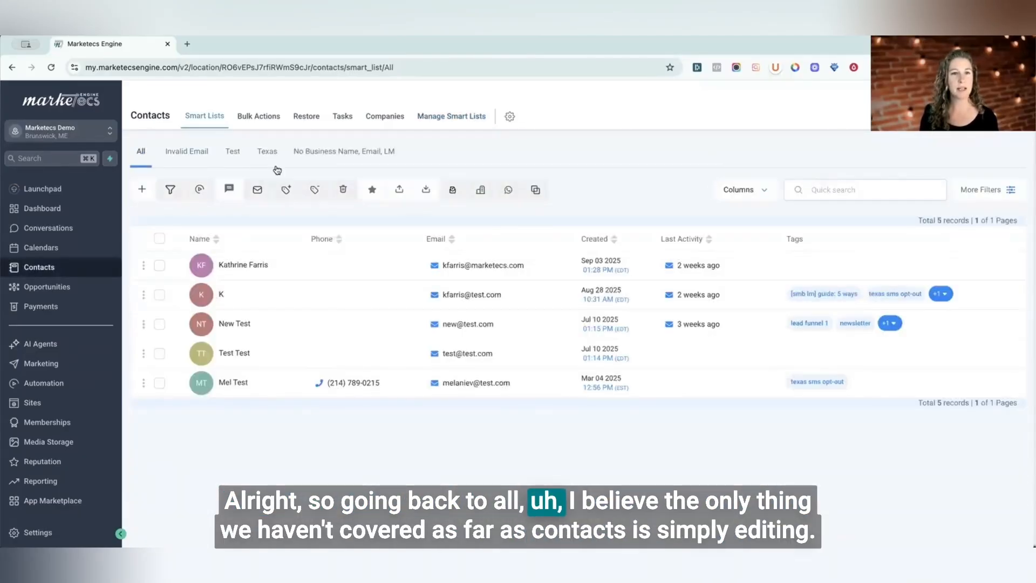
left_click(231, 153)
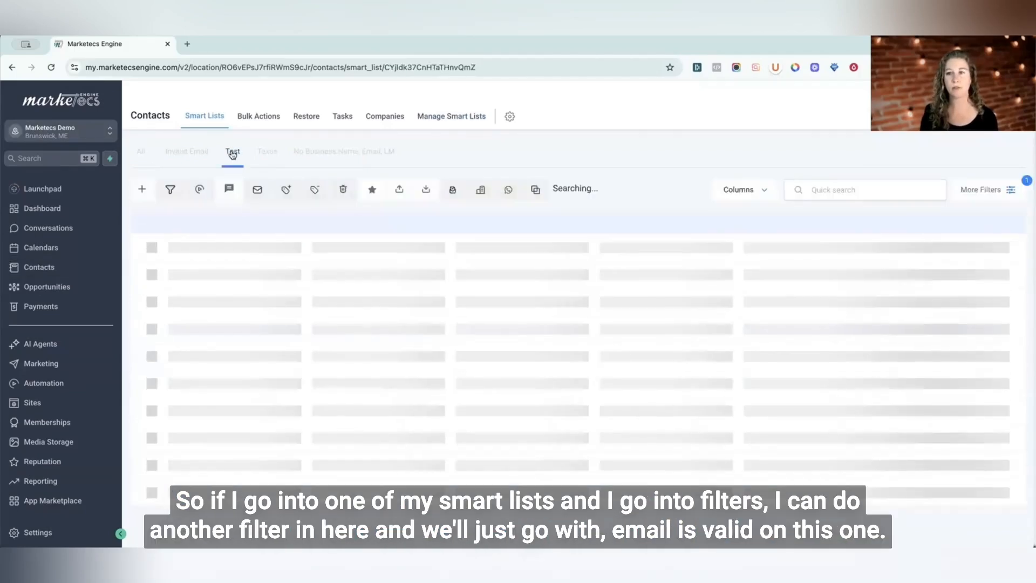
left_click(1004, 193)
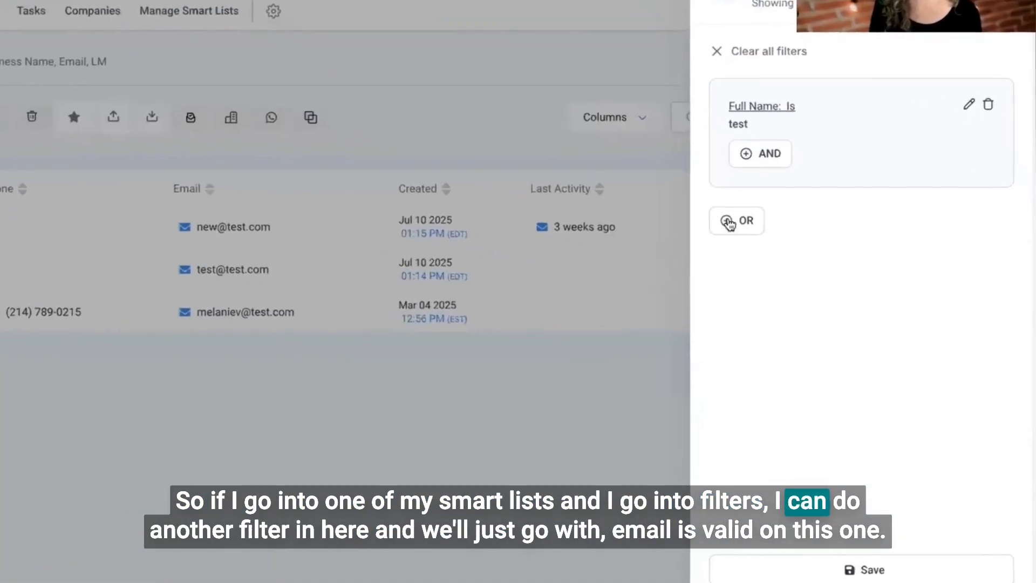
left_click(730, 222)
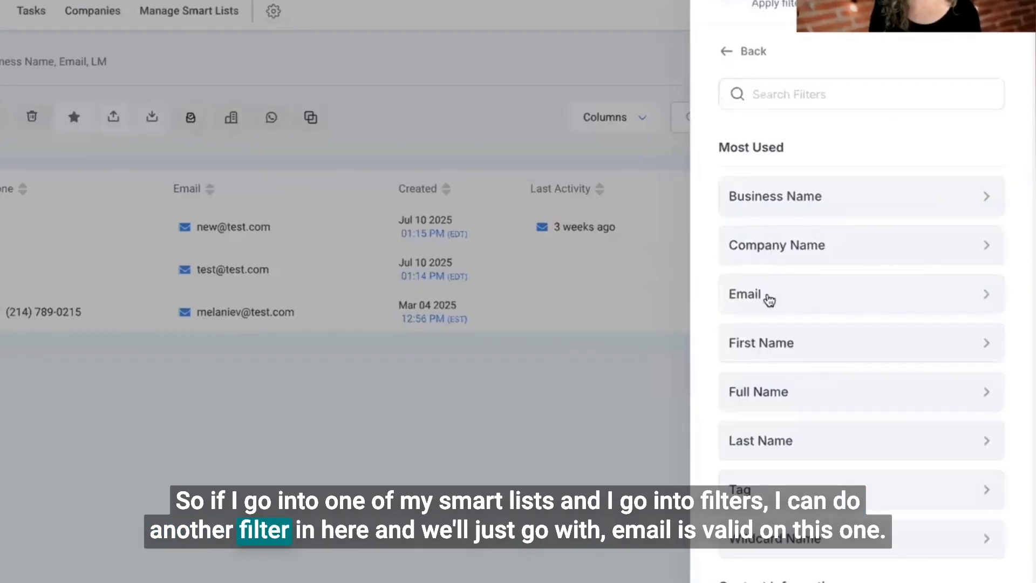
type("email")
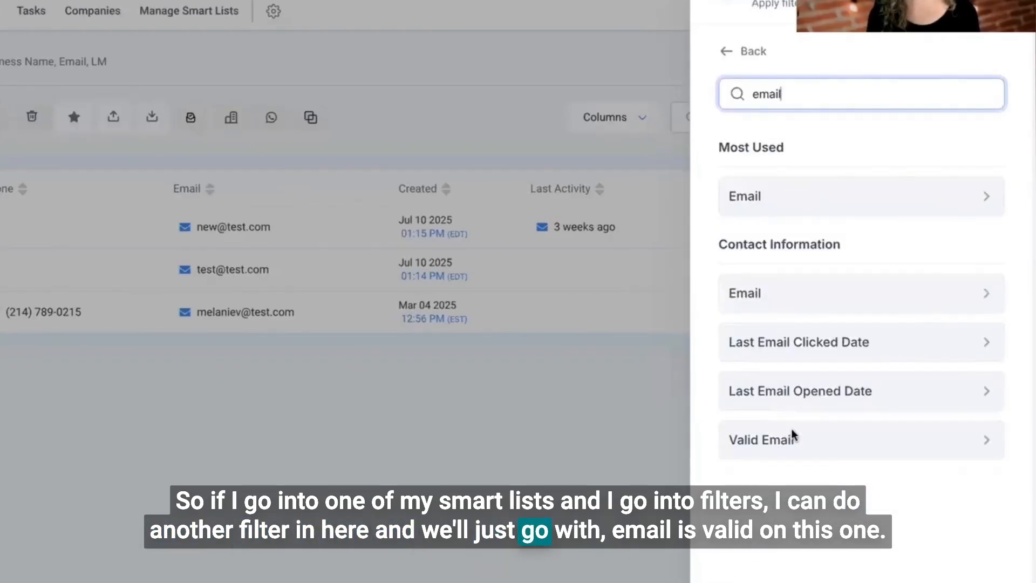
left_click(793, 437)
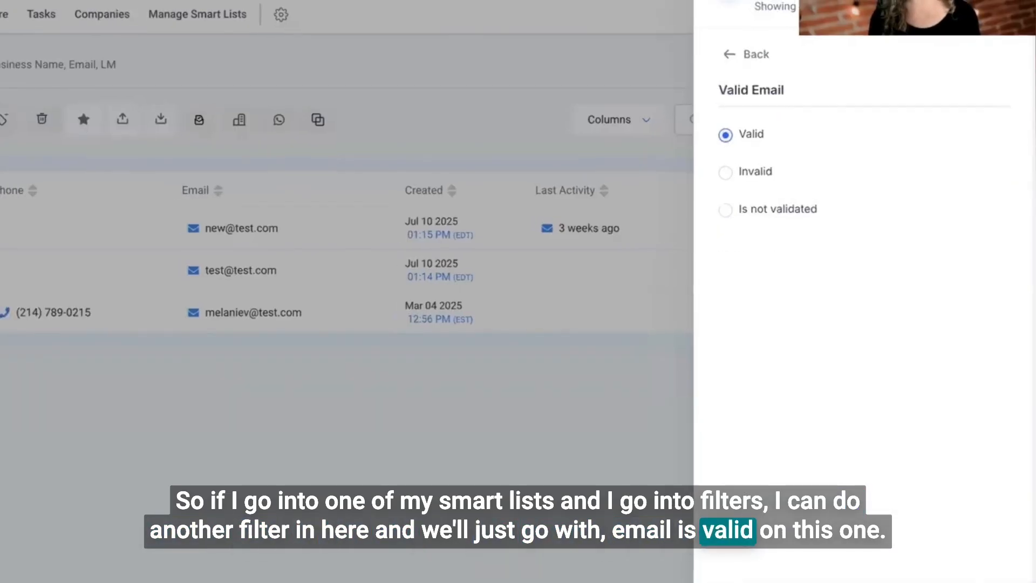
left_click(994, 566)
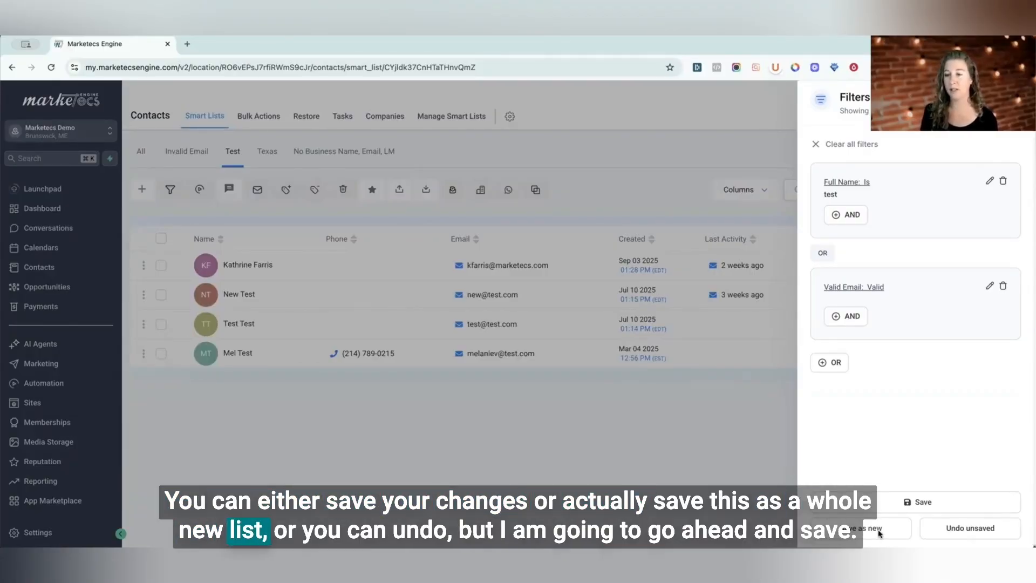
left_click(950, 502)
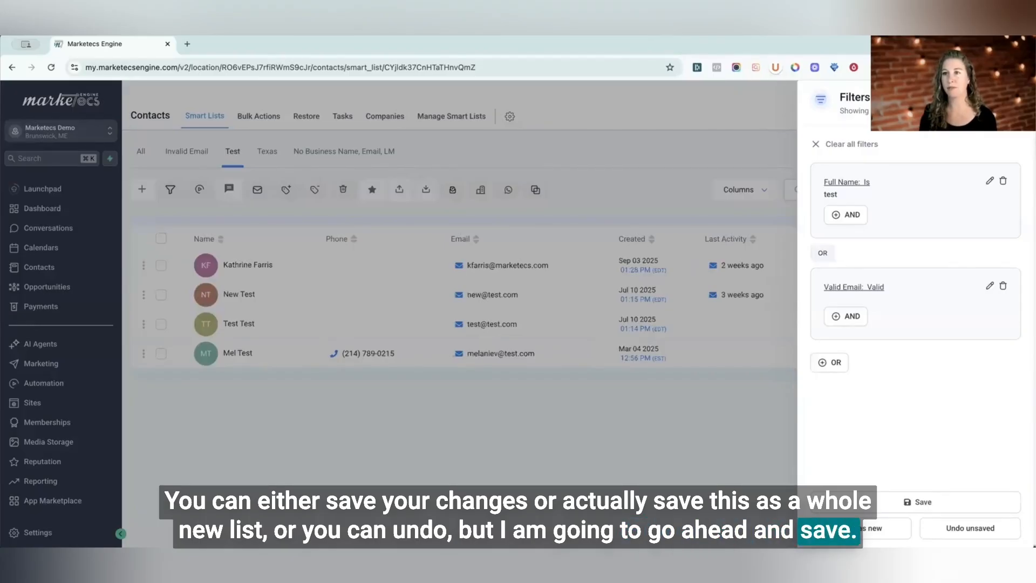
left_click(470, 154)
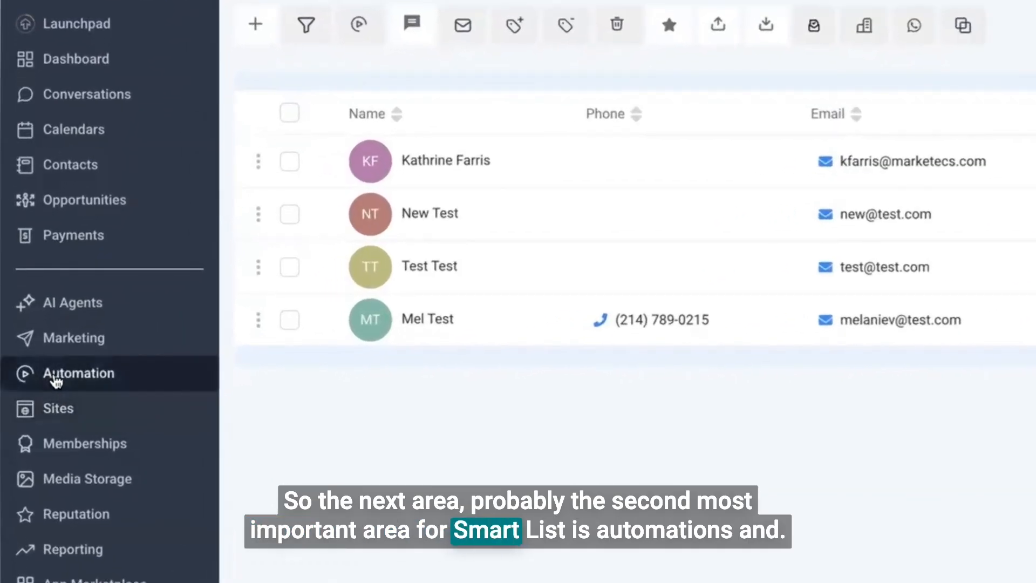
Filter the automation workflow list with an advanced filter where Trigger Type Is Contact DND
left_click(56, 377)
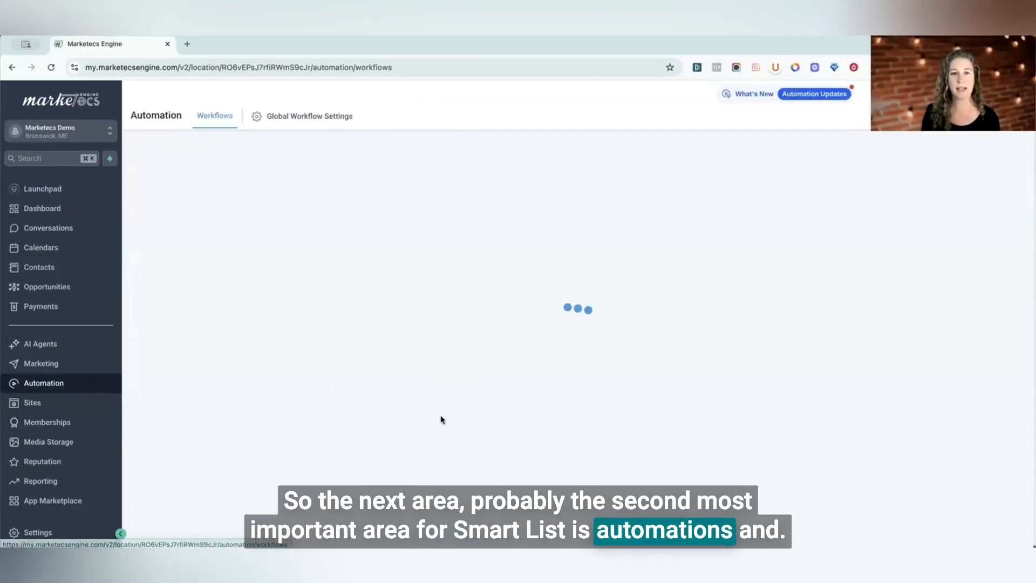
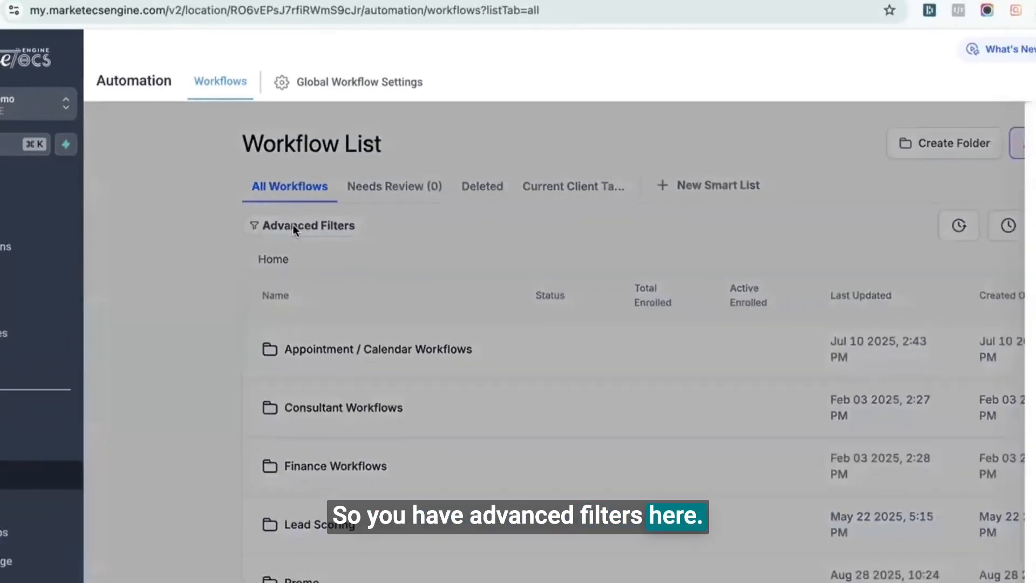
left_click(306, 227)
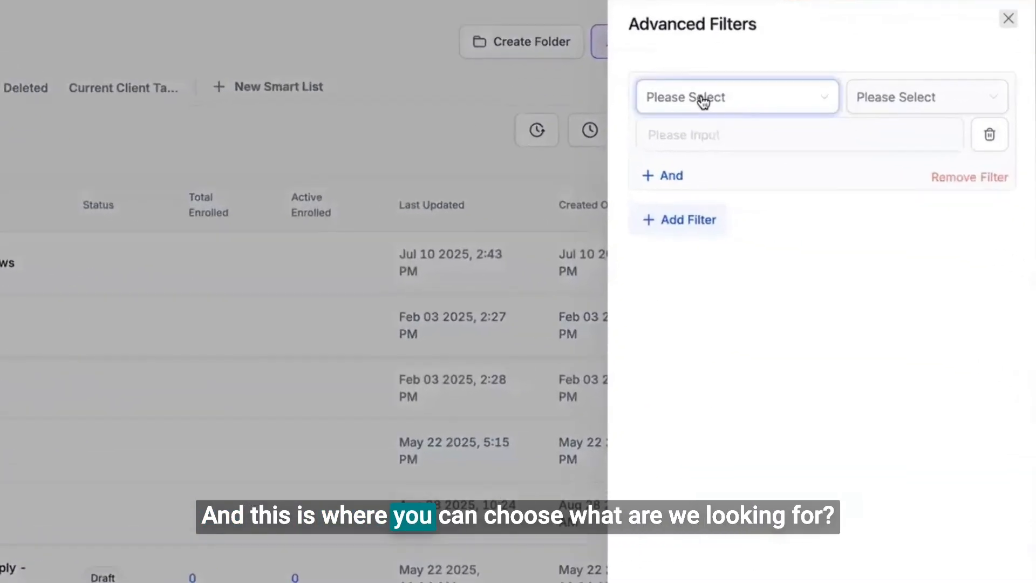
left_click(824, 194)
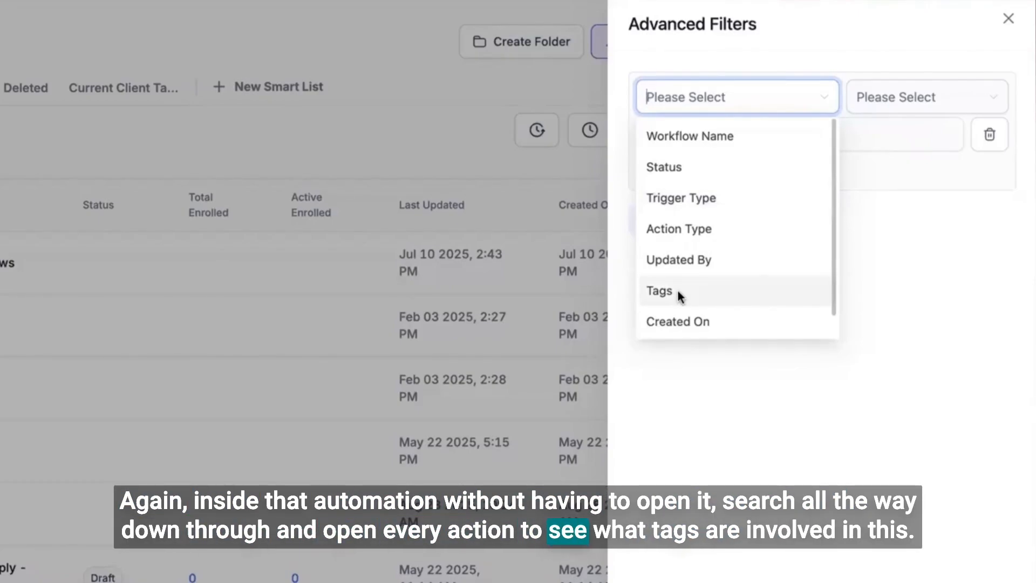
scroll(678, 292, "down", 1)
scroll(678, 291, "down", 1)
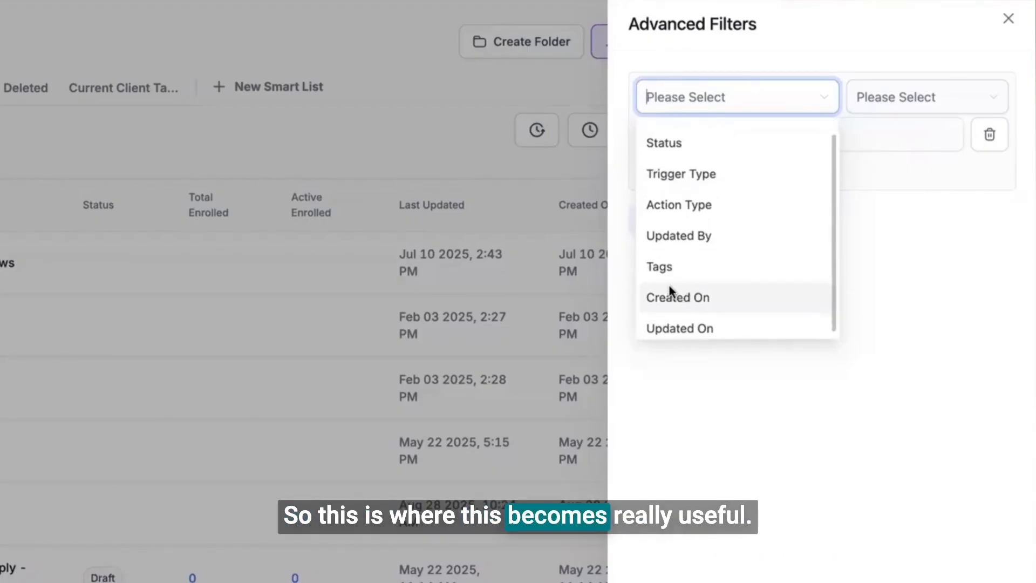
left_click(692, 175)
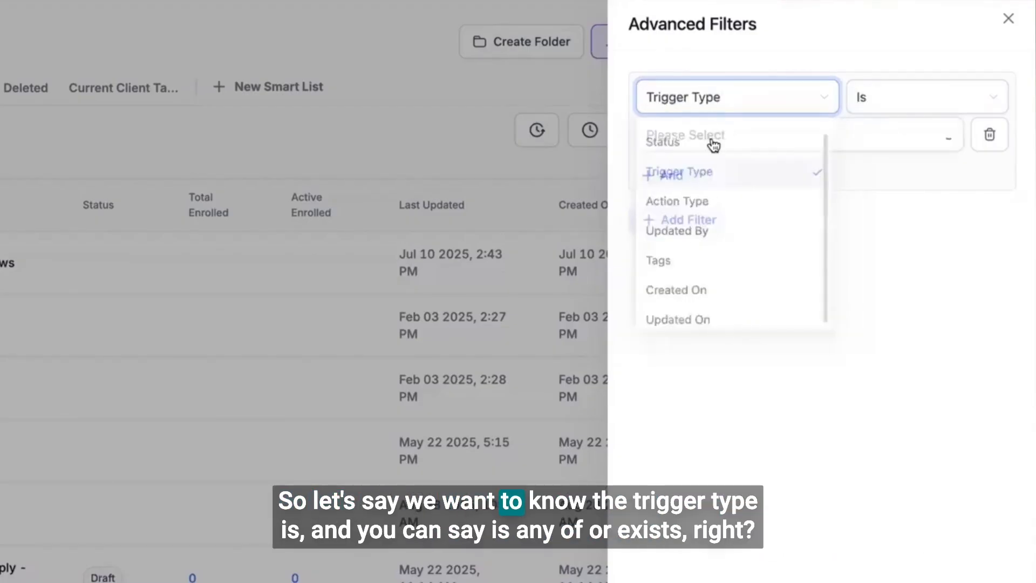
left_click(902, 96)
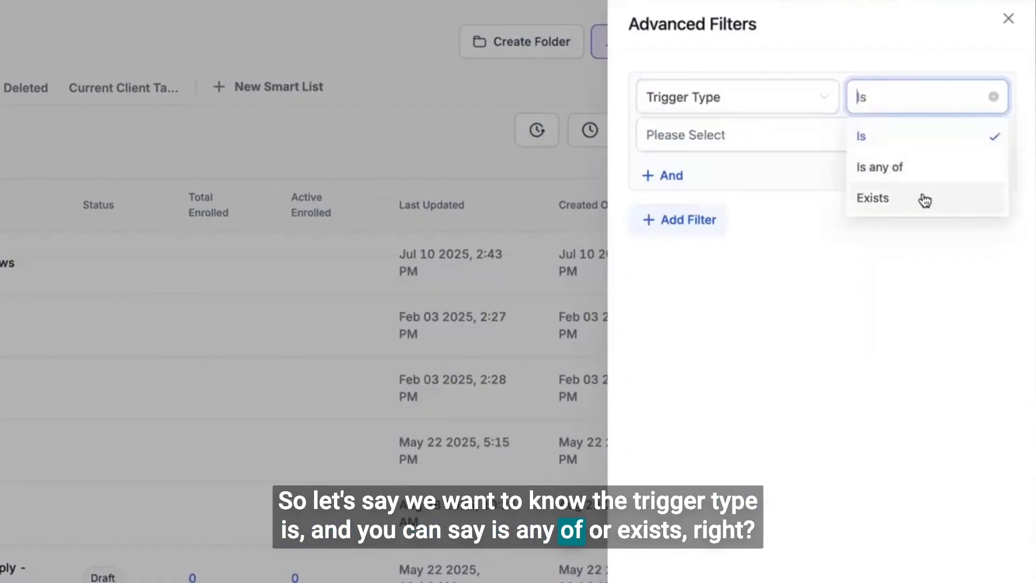
left_click(780, 139)
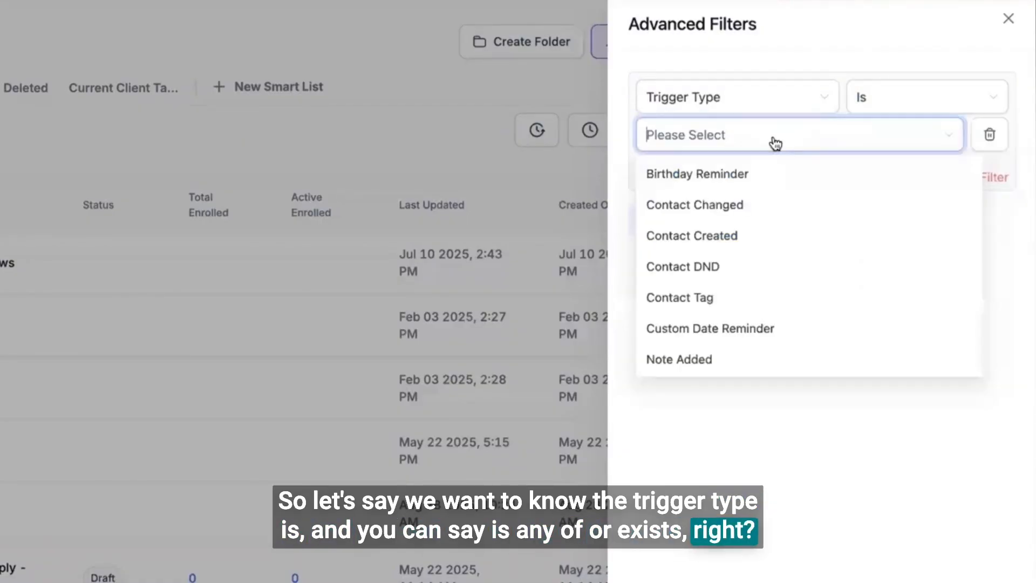
left_click(703, 268)
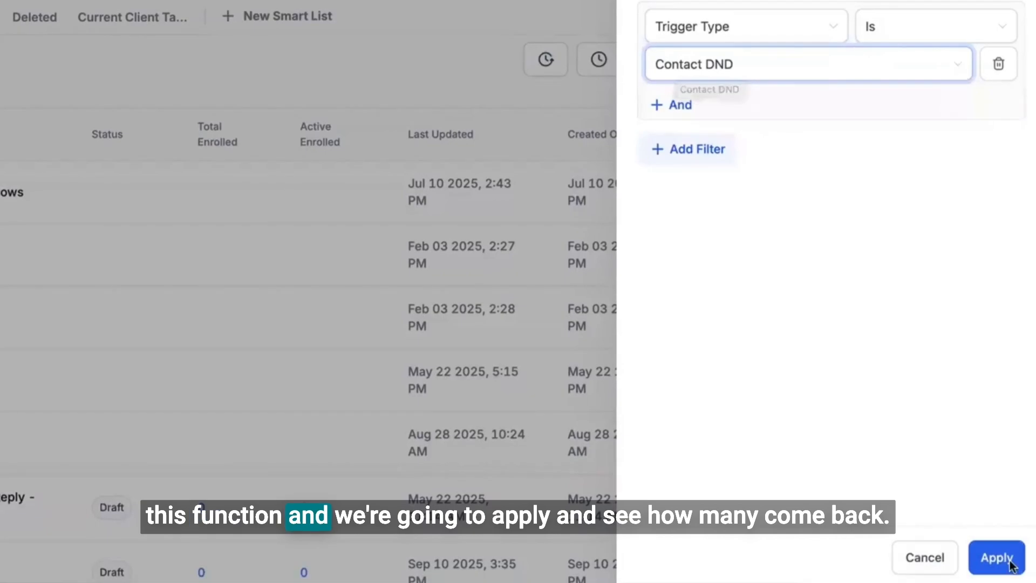
left_click(1007, 556)
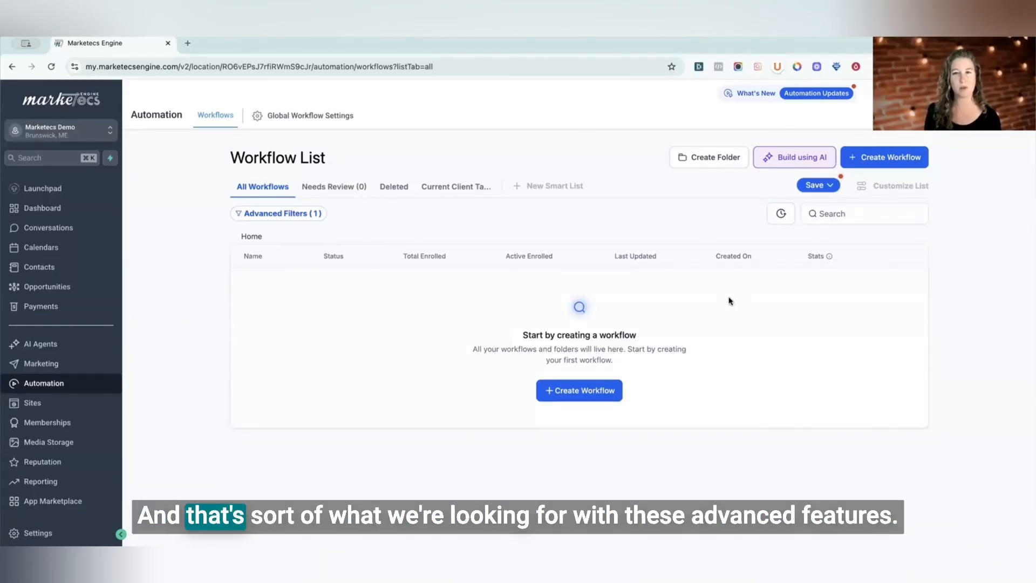
Change the workflow list's advanced filter to Trigger Type Is Contact Tag and apply it
left_click(304, 215)
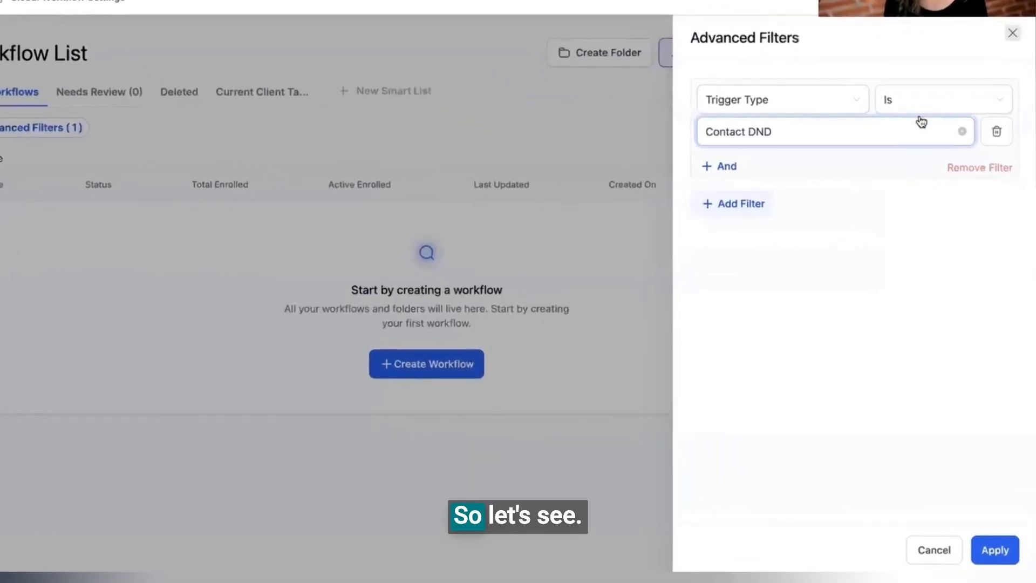
left_click(903, 138)
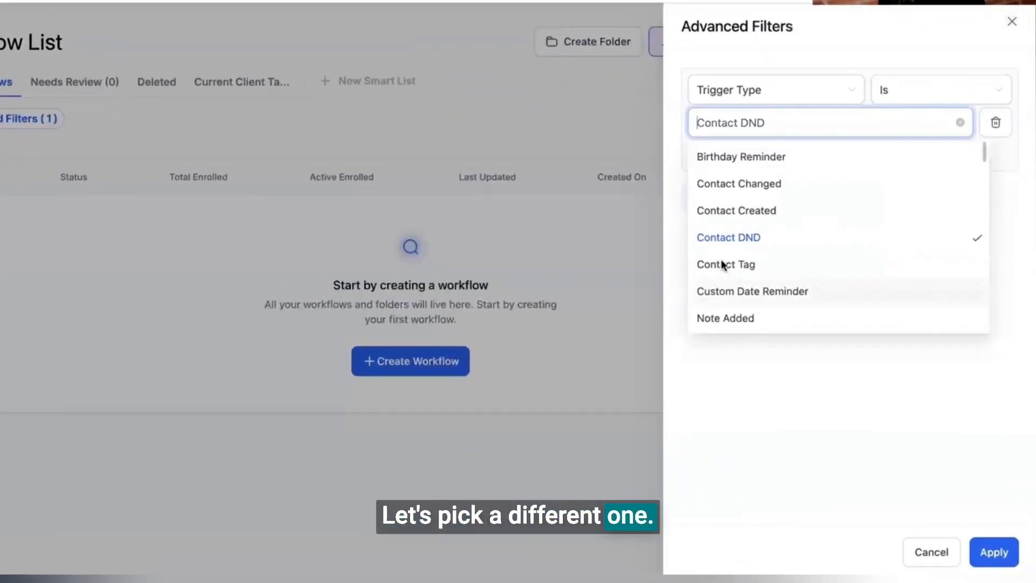
left_click(722, 264)
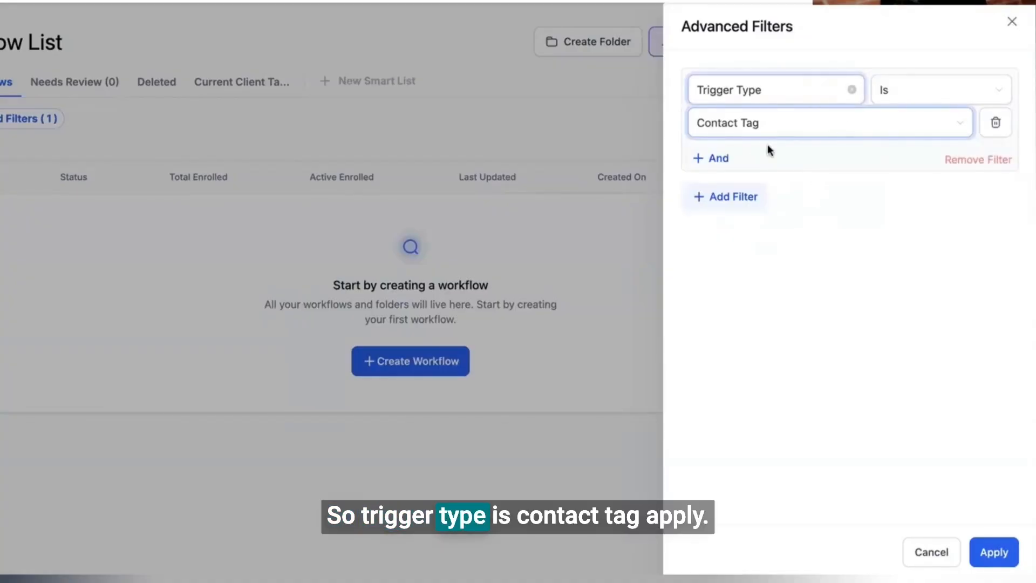
left_click(993, 552)
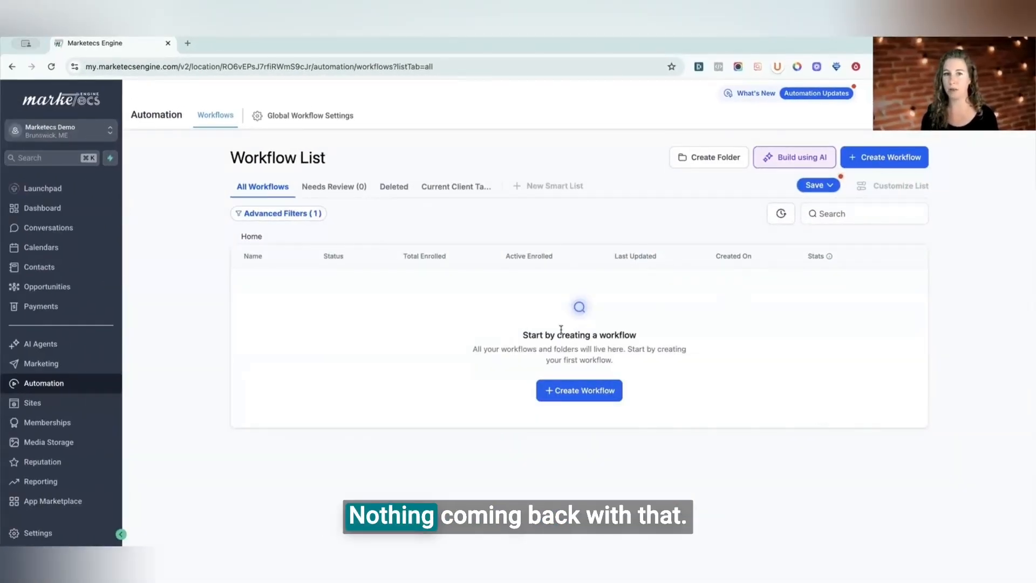
Remove the Trigger Type filter from the All Workflows list and apply the change
left_click(448, 187)
left_click(638, 372)
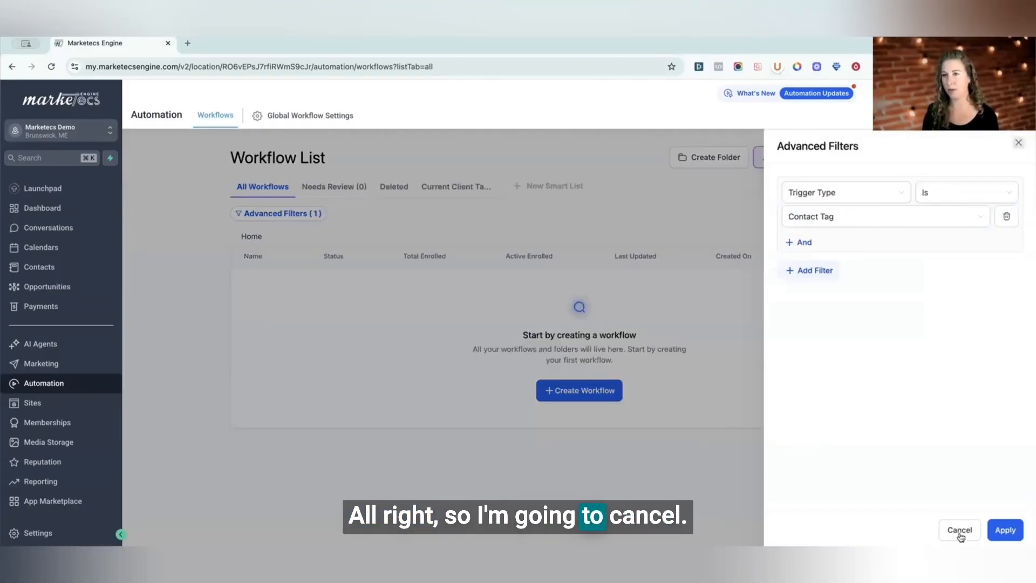
left_click(959, 531)
left_click(278, 213)
left_click(990, 241)
left_click(1005, 528)
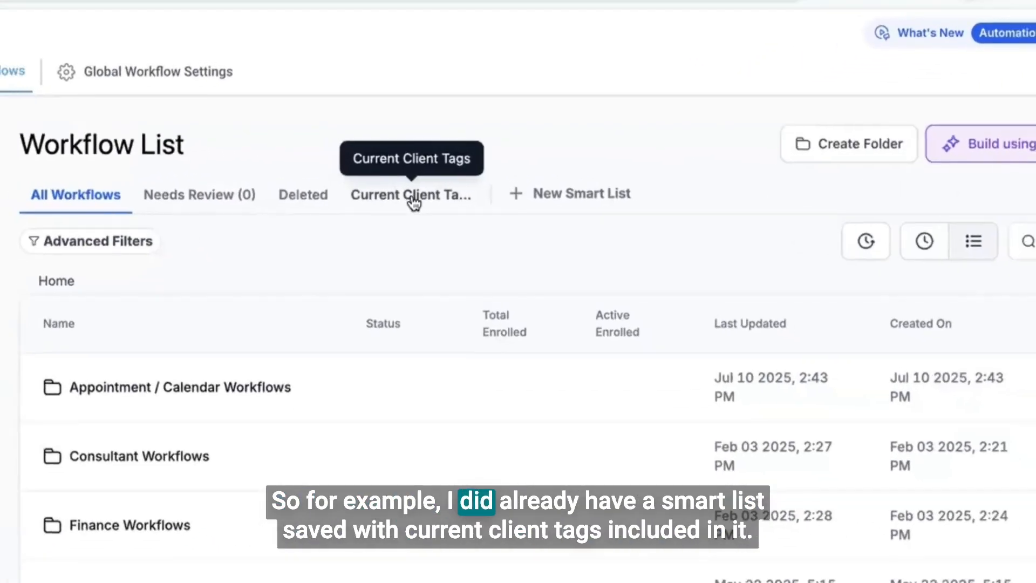
View the Current Client Tags smart list and examine its advanced filter, then close the filter without changes
left_click(414, 202)
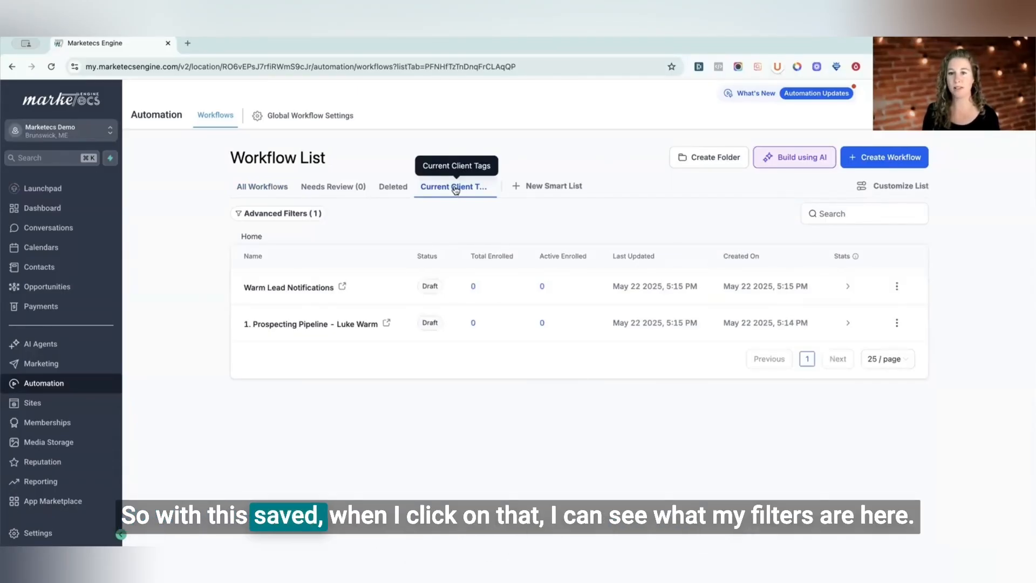
left_click(287, 214)
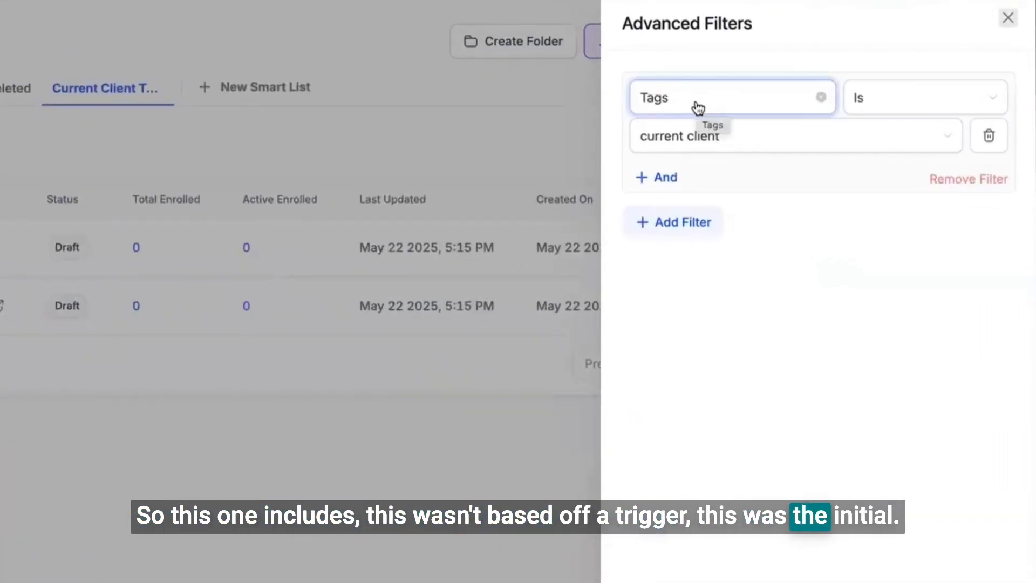
left_click(695, 106)
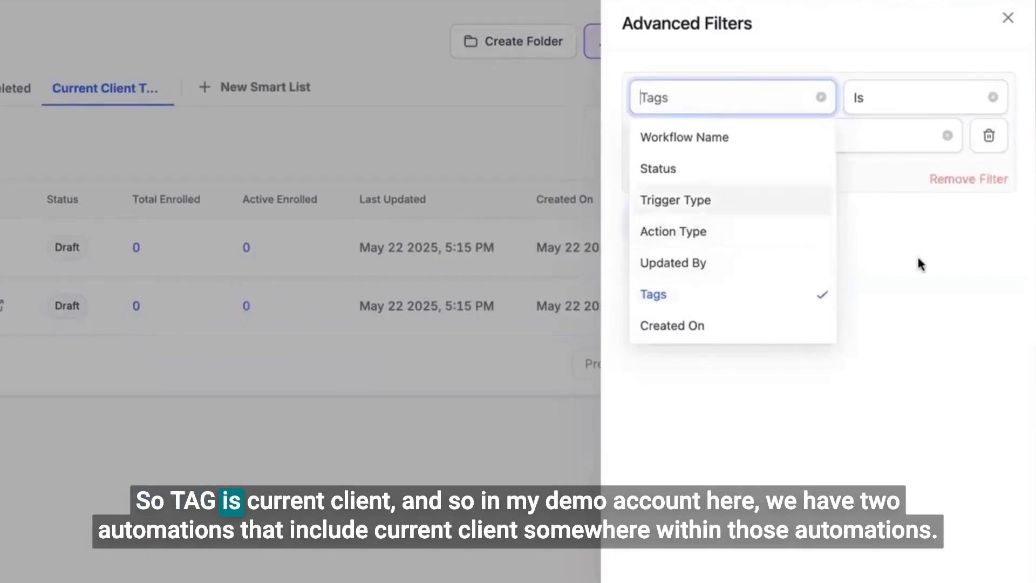
left_click(853, 160)
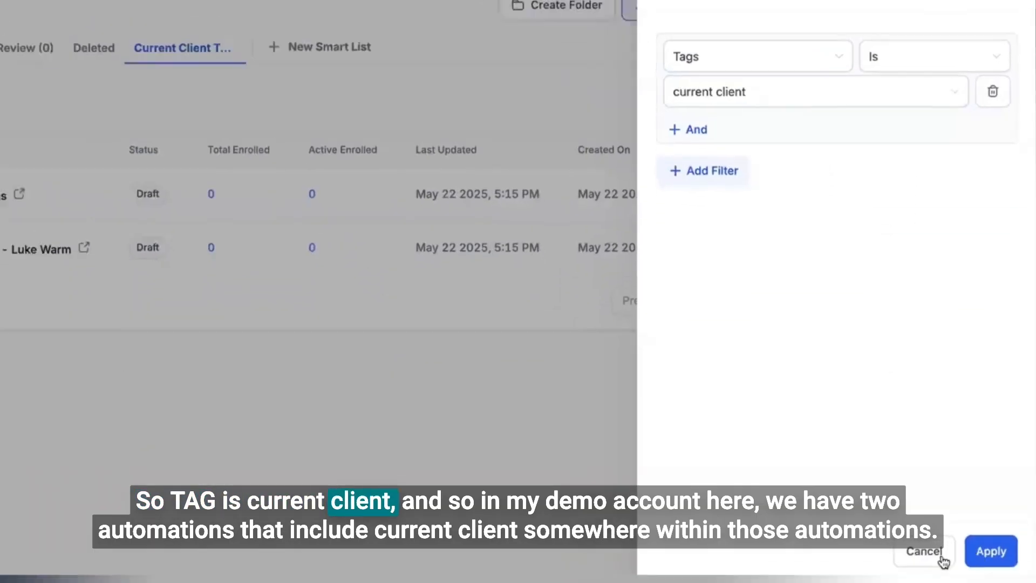
left_click(942, 555)
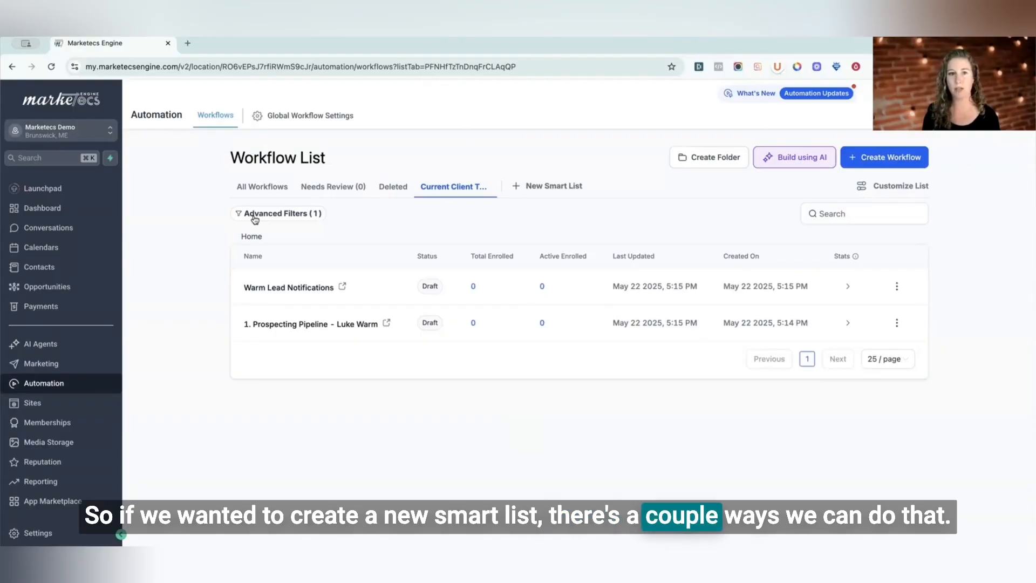
Start a new smart list from All Workflows with an advanced filter where Action Type Is Remove Contact Tag
left_click(252, 186)
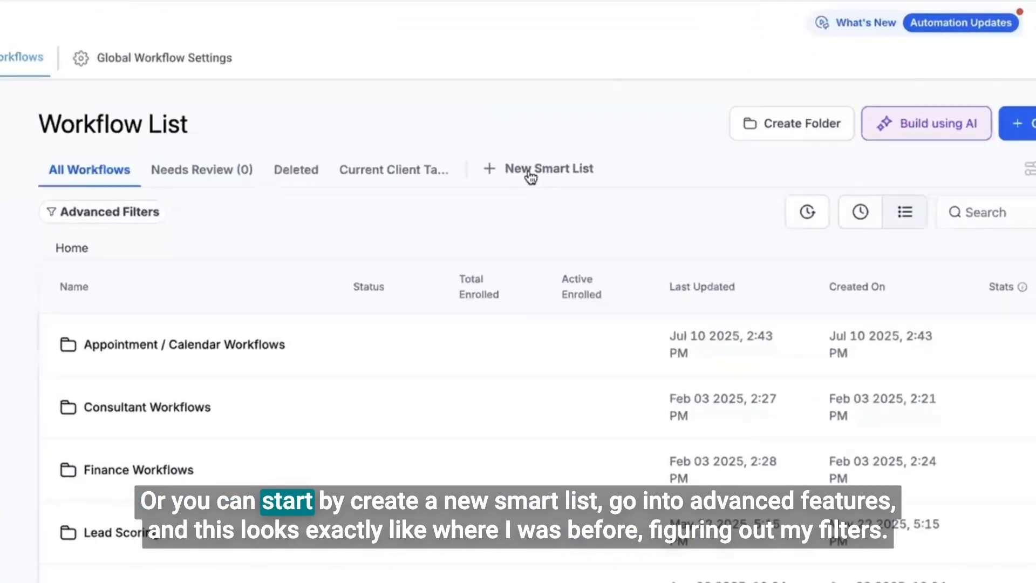
left_click(531, 171)
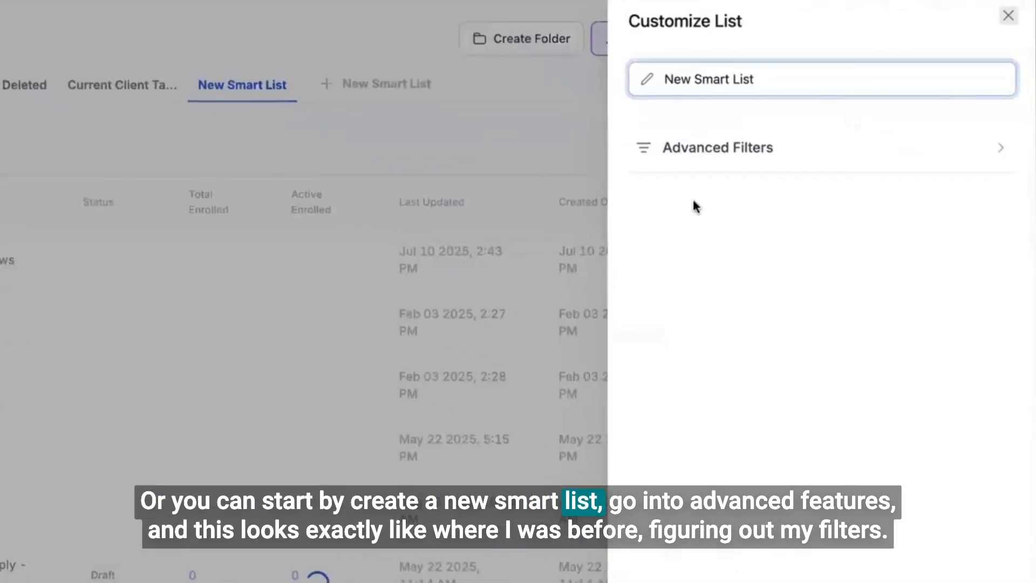
left_click(717, 147)
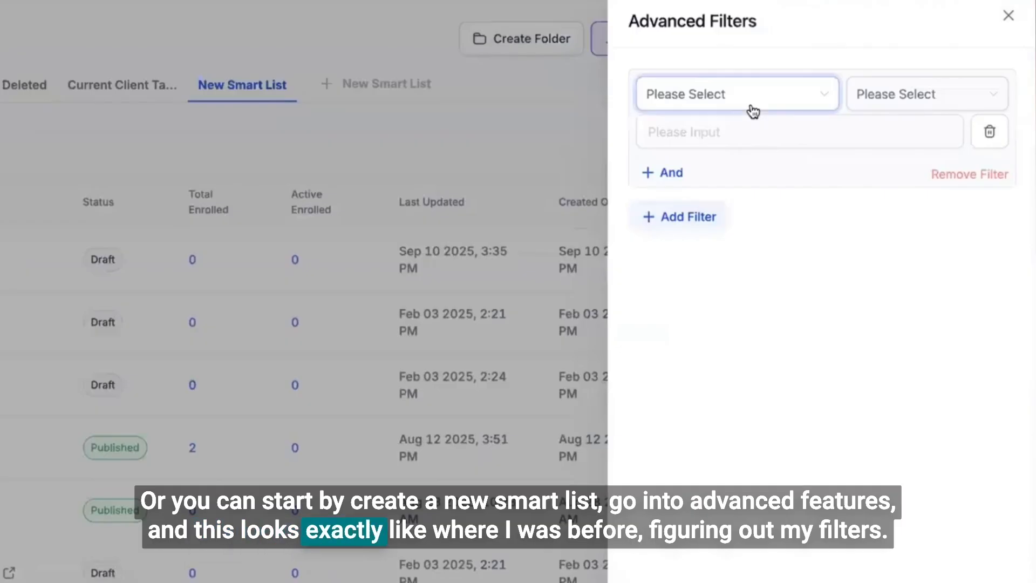
left_click(768, 92)
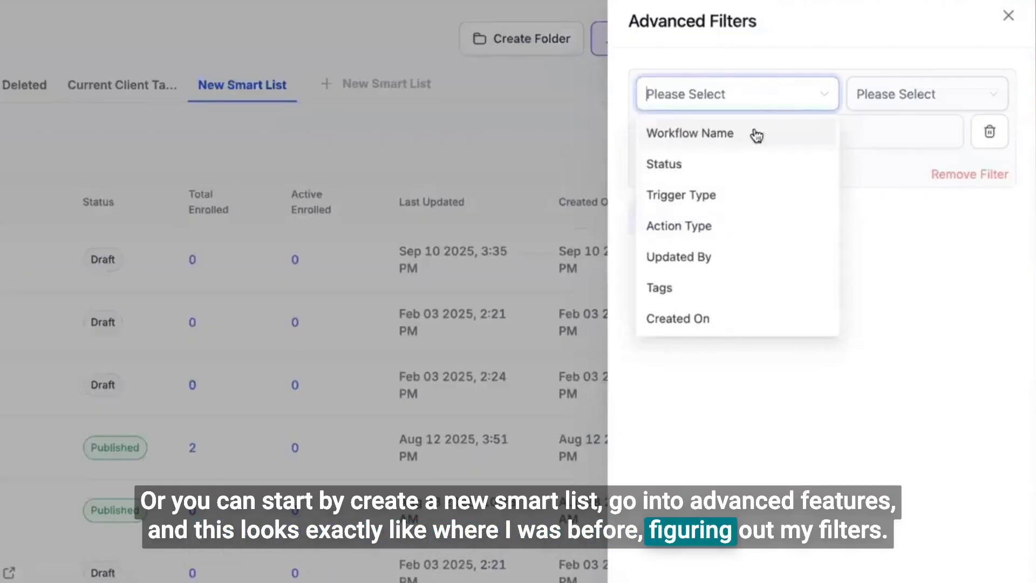
left_click(715, 226)
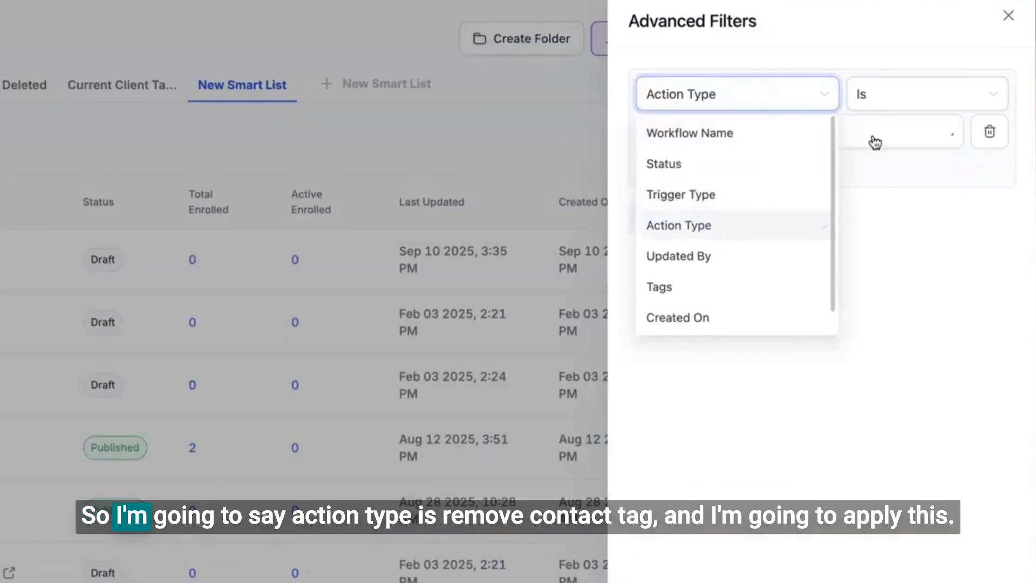
left_click(856, 137)
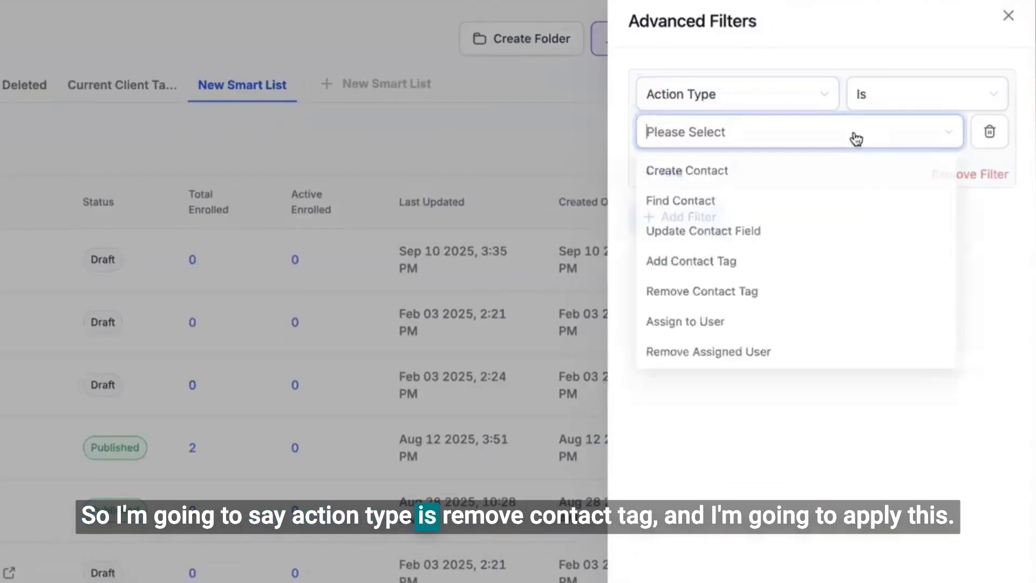
left_click(798, 297)
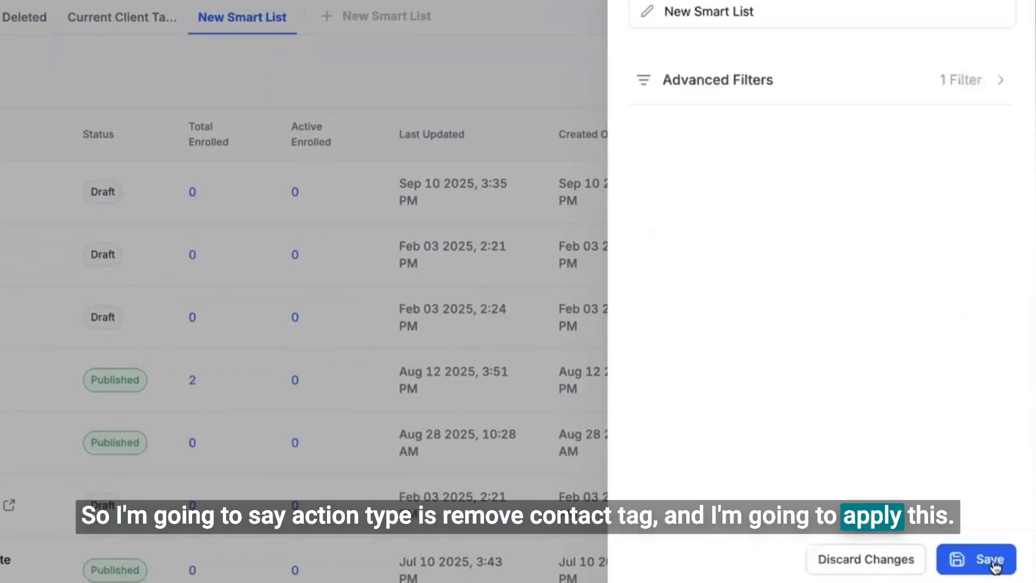
left_click(994, 567)
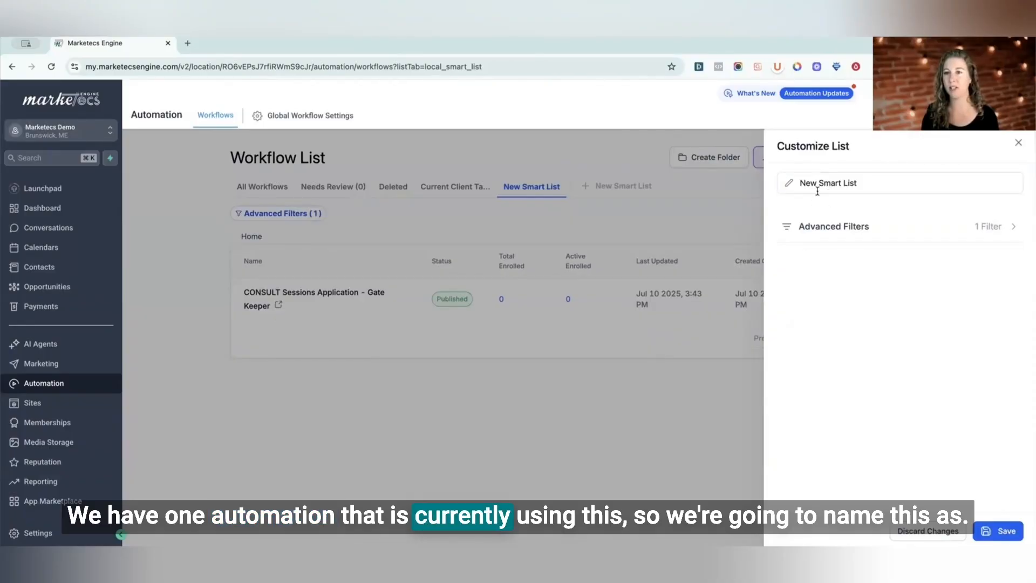
Name the new smart list Remove Tag Action and save it
left_click_drag(791, 185, 833, 231)
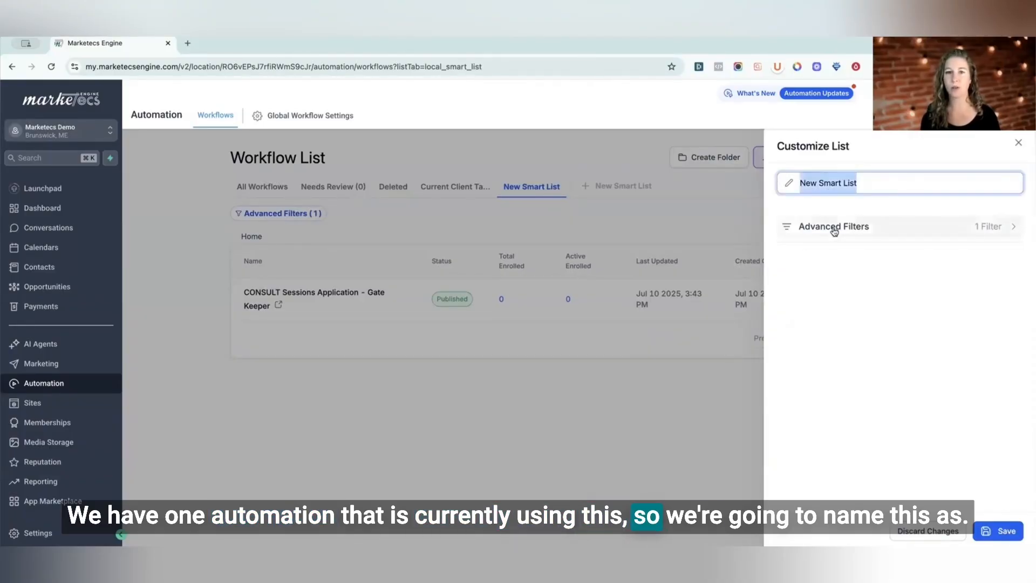
type("R")
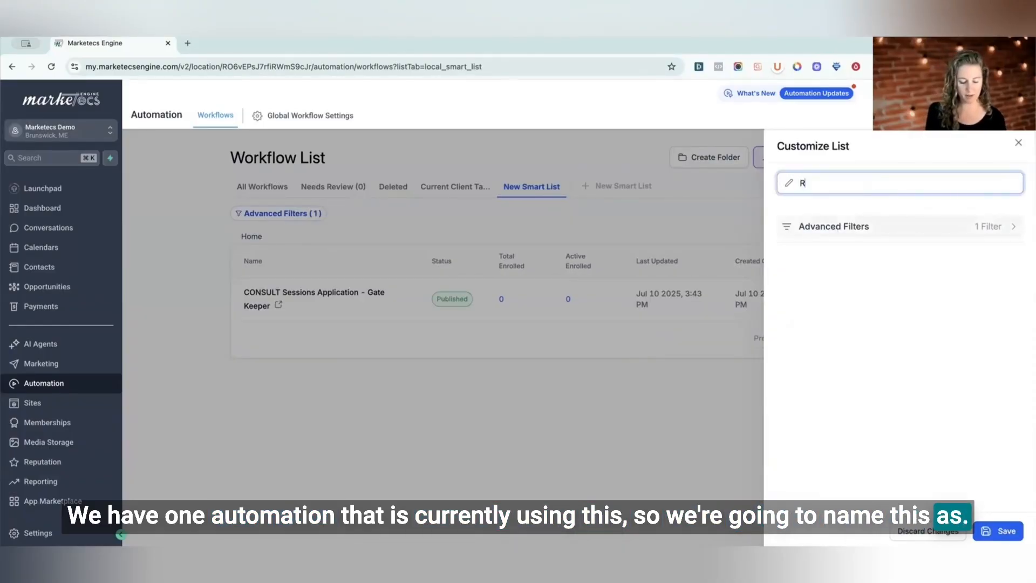
type("emove Tag A")
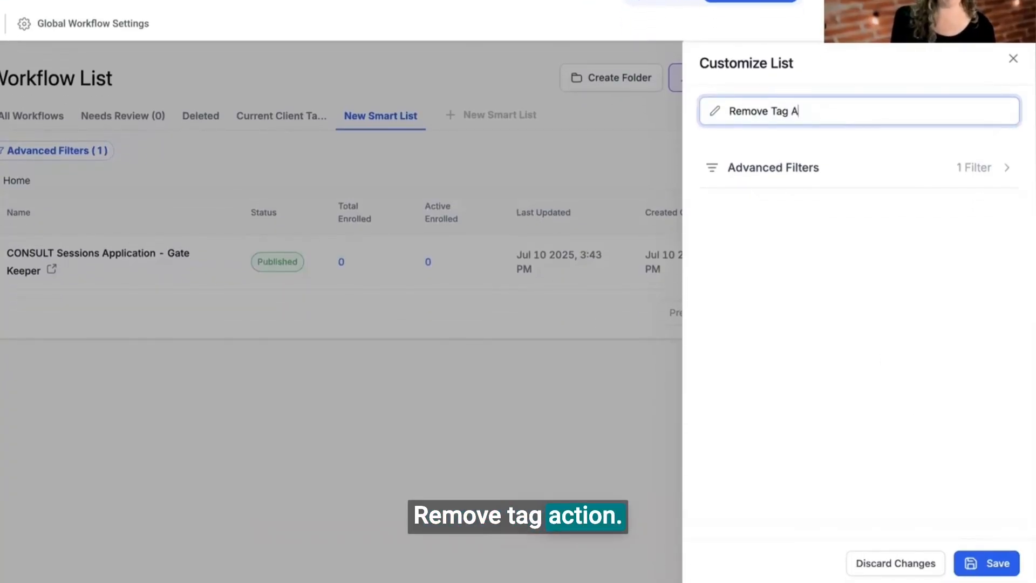
type("ction")
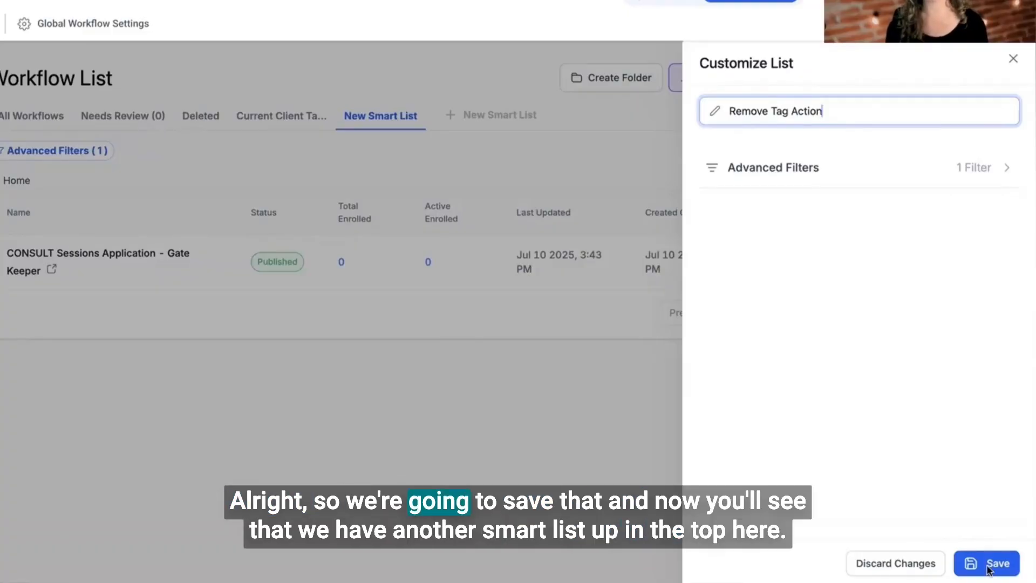
left_click(987, 562)
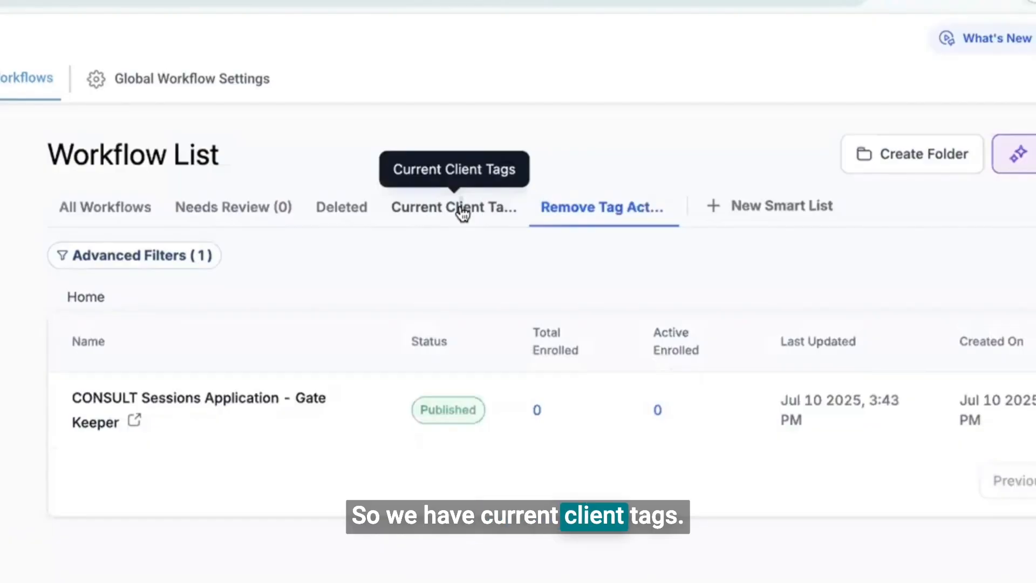
View the workflows in the Current Client Tags and Remove Tag Action smart lists, then return to All Workflows
left_click(462, 210)
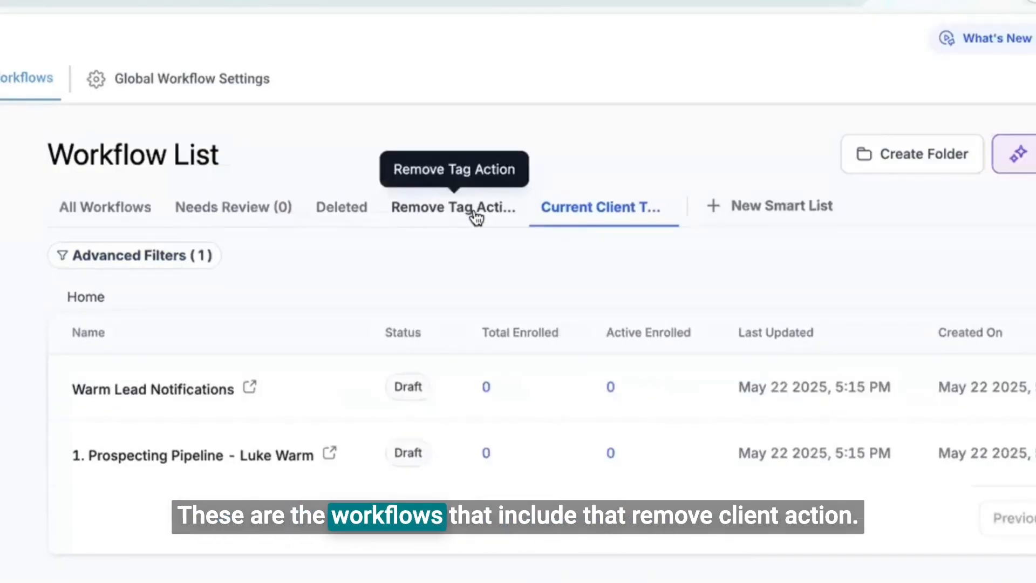
left_click(464, 210)
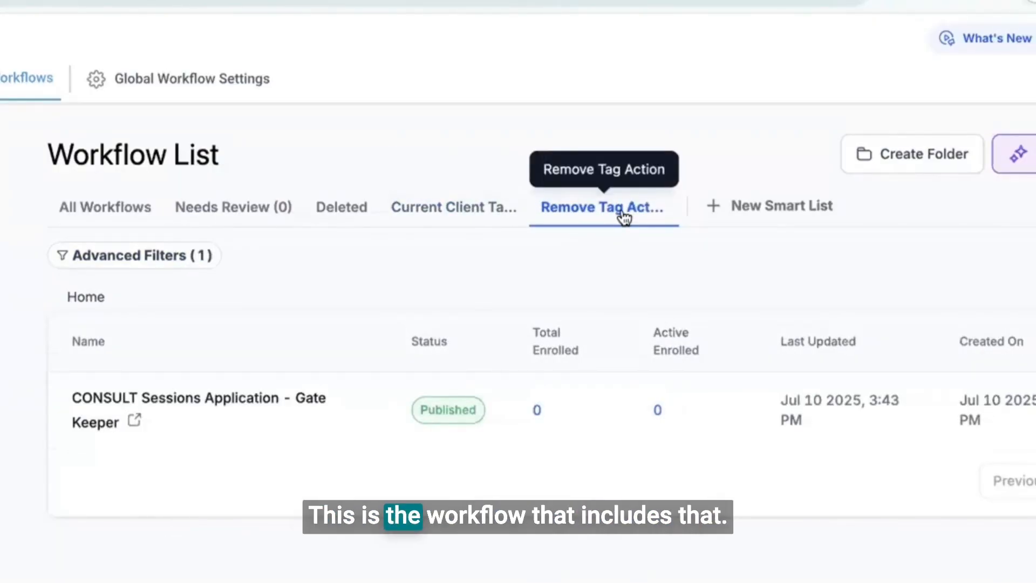
left_click(111, 215)
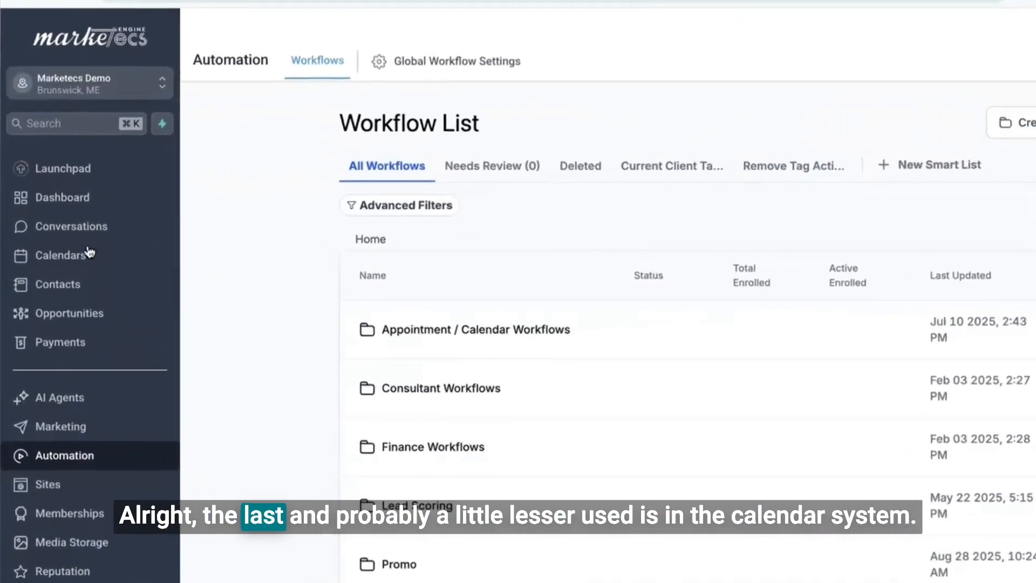
Open the calendars' appointment list view and examine the advanced filter behind the Upcoming list
left_click(90, 254)
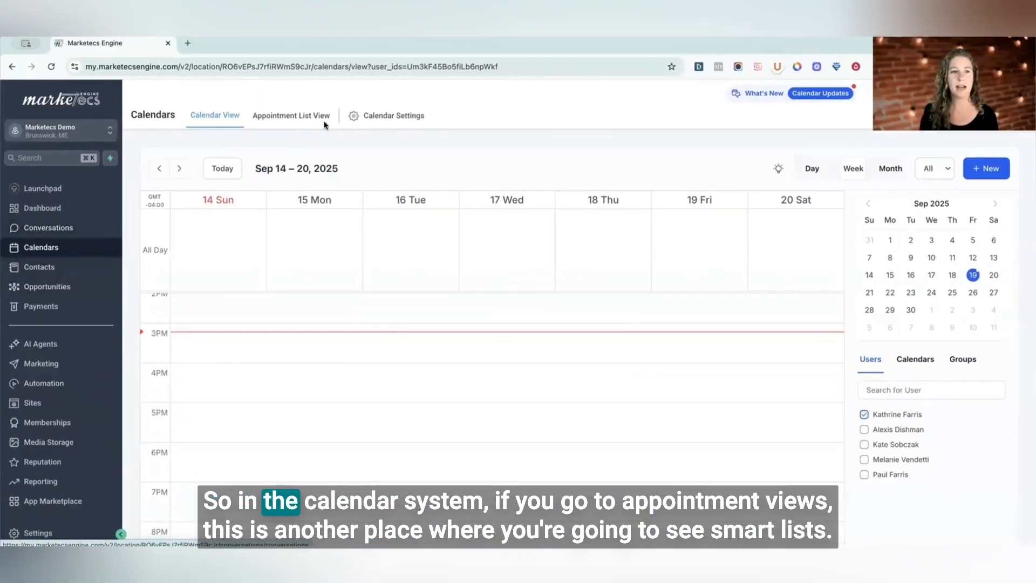
left_click(284, 117)
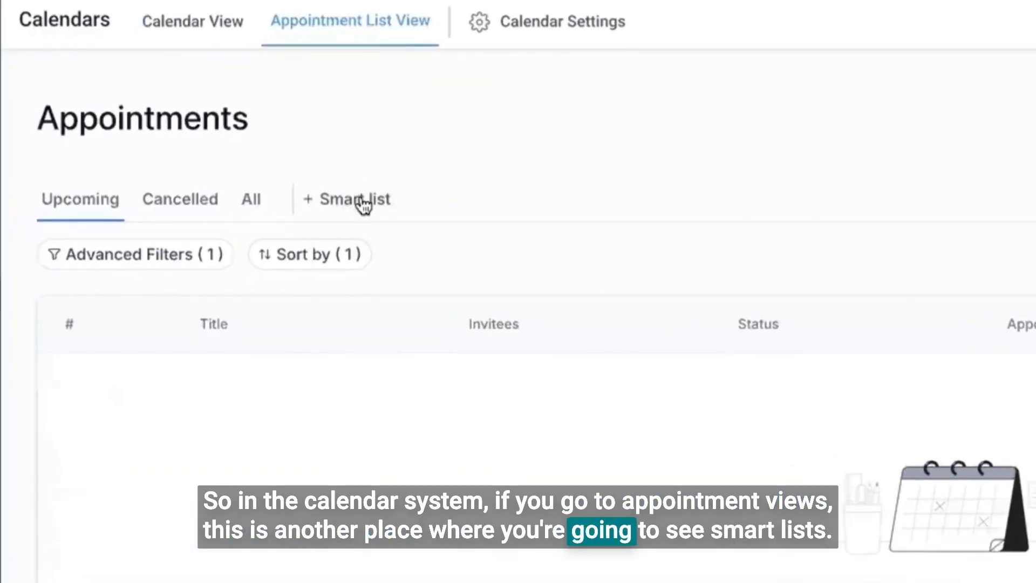
left_click(138, 267)
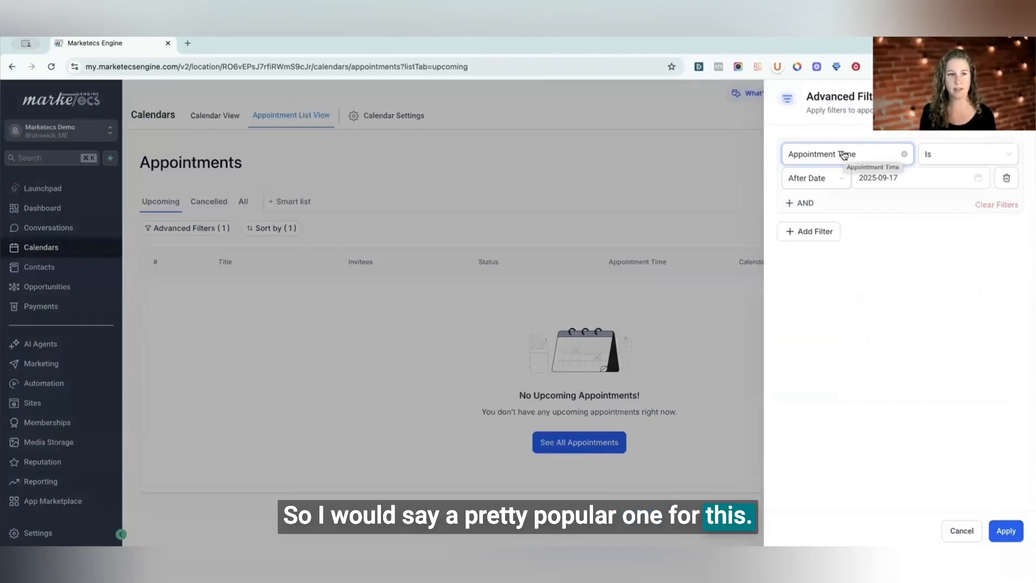
left_click(169, 203)
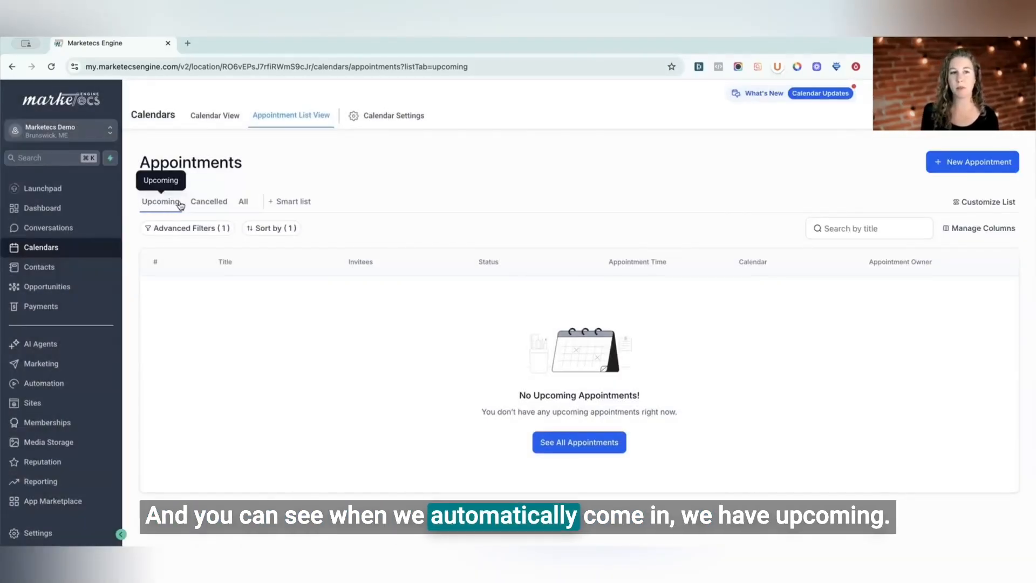
View the Cancelled and All appointment lists, then examine the advanced filter behind the Cancelled list
left_click(201, 203)
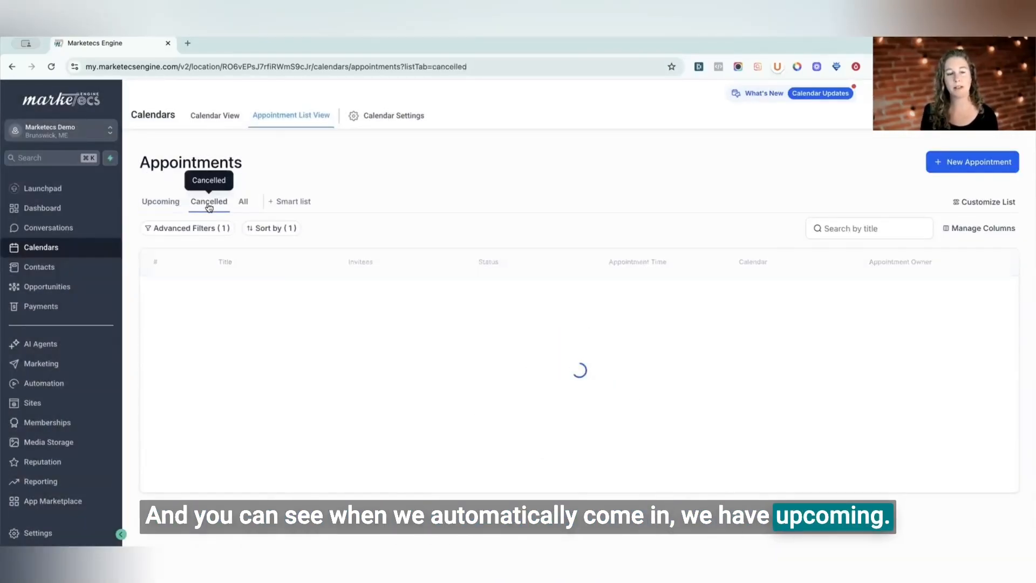
left_click(242, 202)
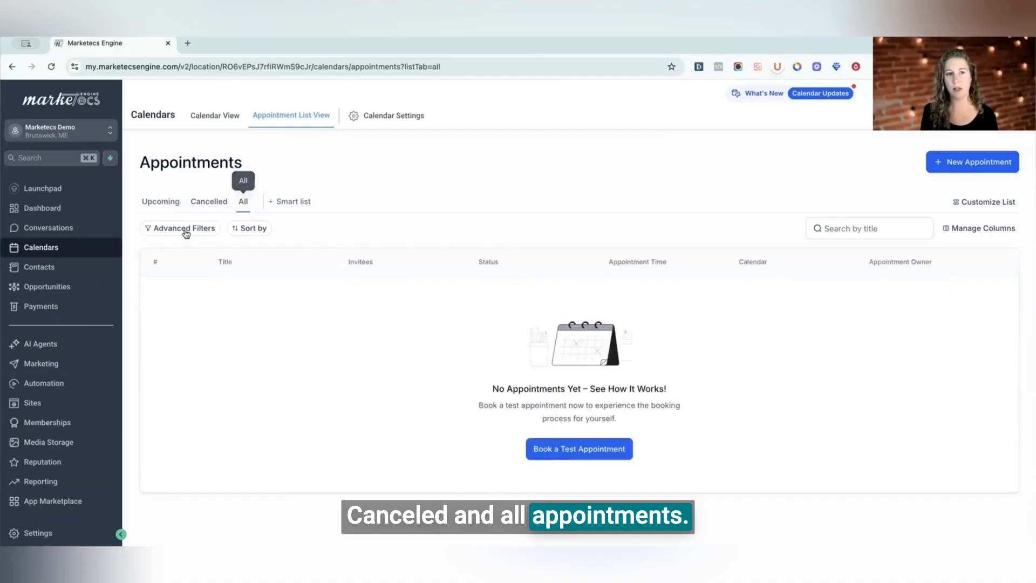
left_click(204, 201)
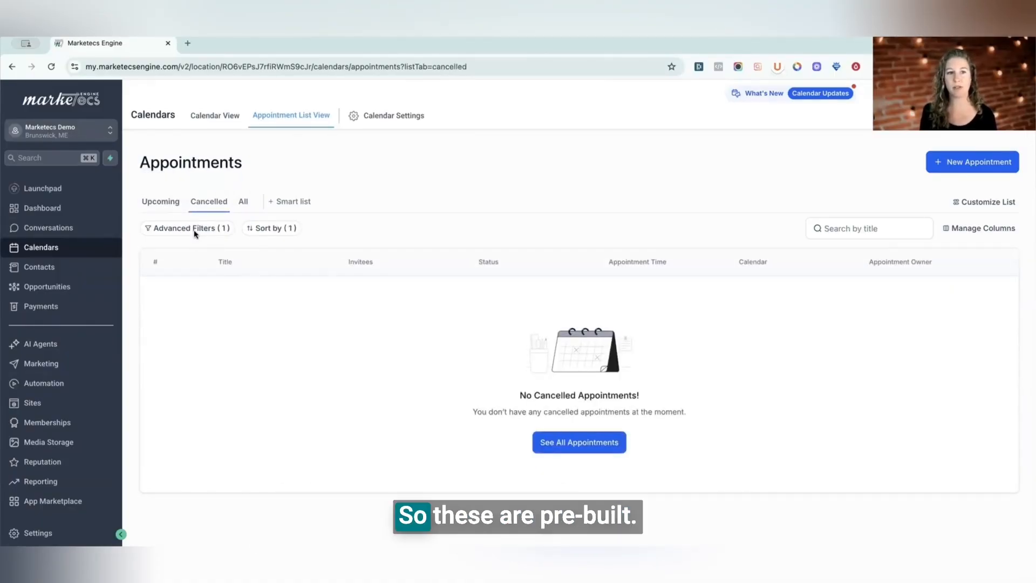
left_click(194, 228)
mouse_move(815, 188)
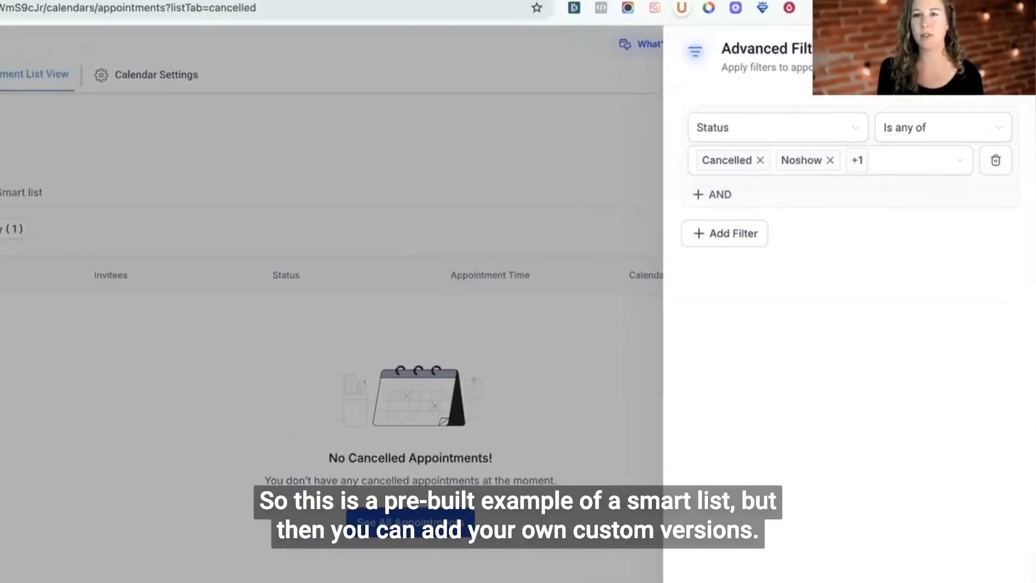
Close the Cancelled list's filter, start a new appointment smart list, and filter it by User is any of, choosing the presenter's own name
left_click(1, 203)
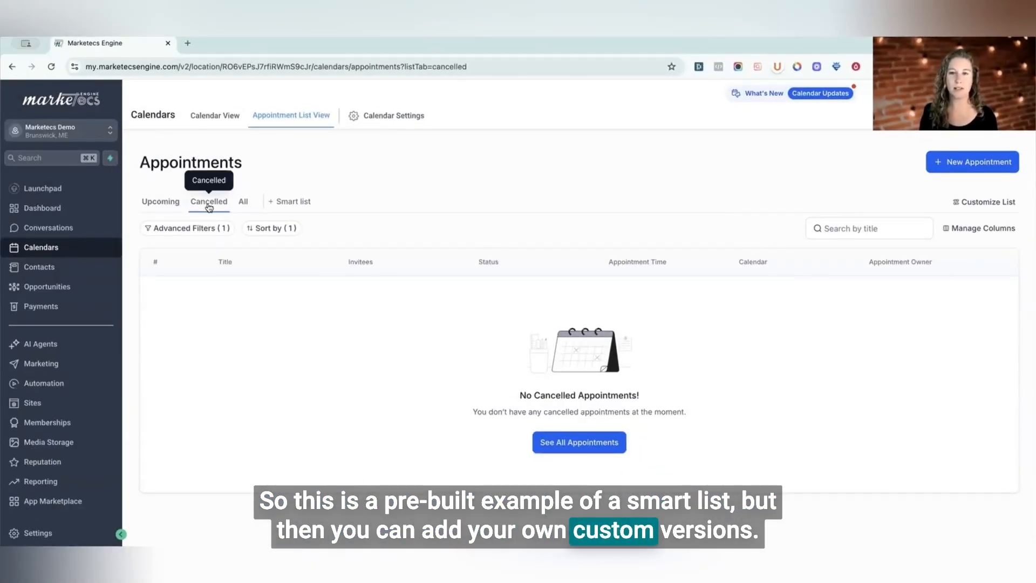
left_click(298, 202)
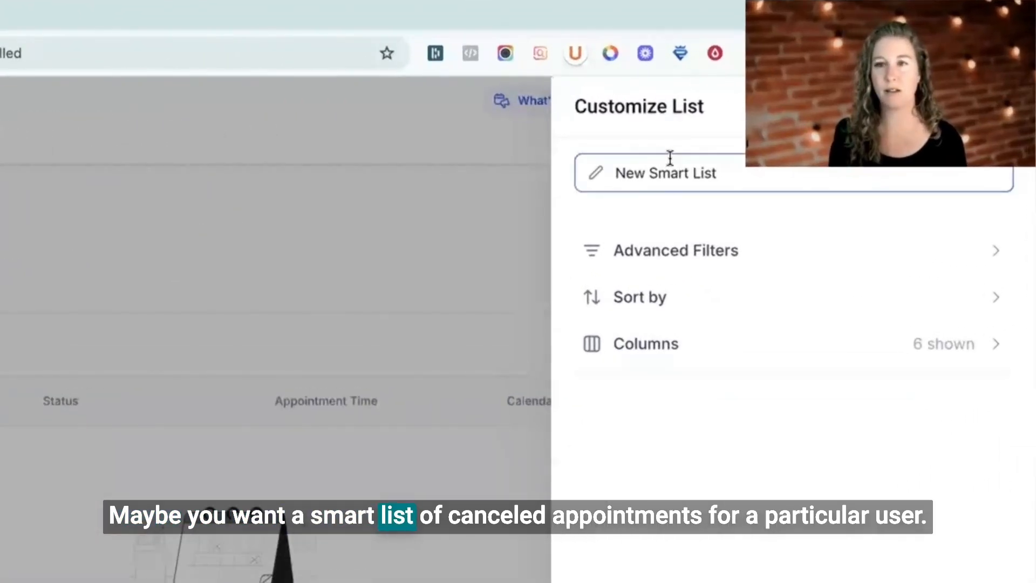
left_click(659, 259)
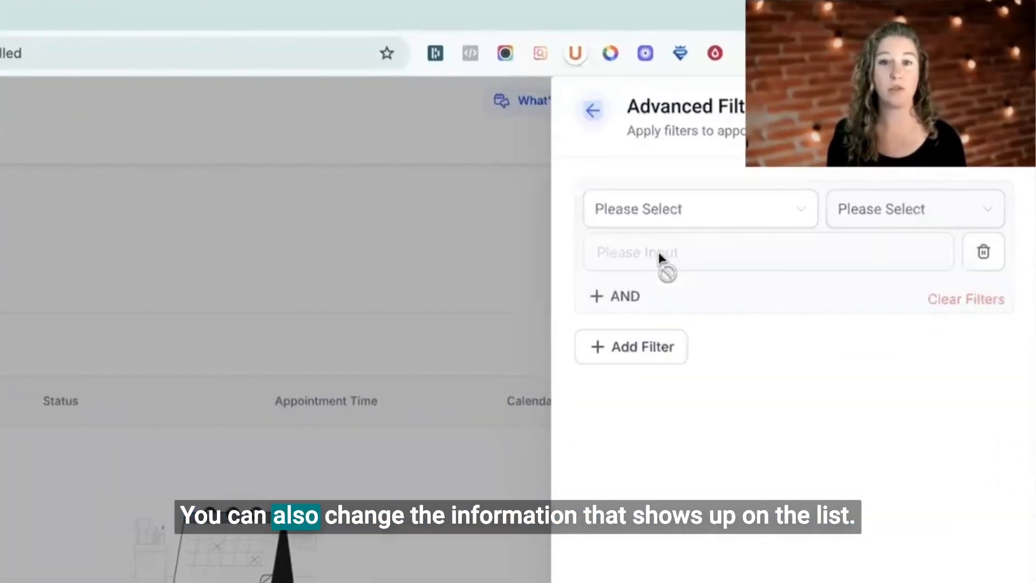
left_click(719, 215)
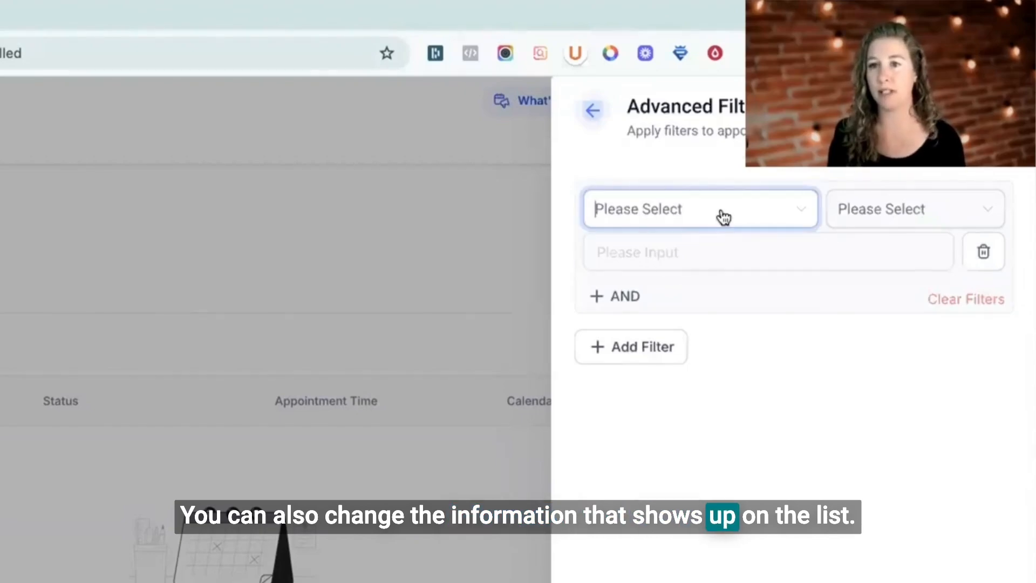
left_click(648, 286)
left_click(885, 212)
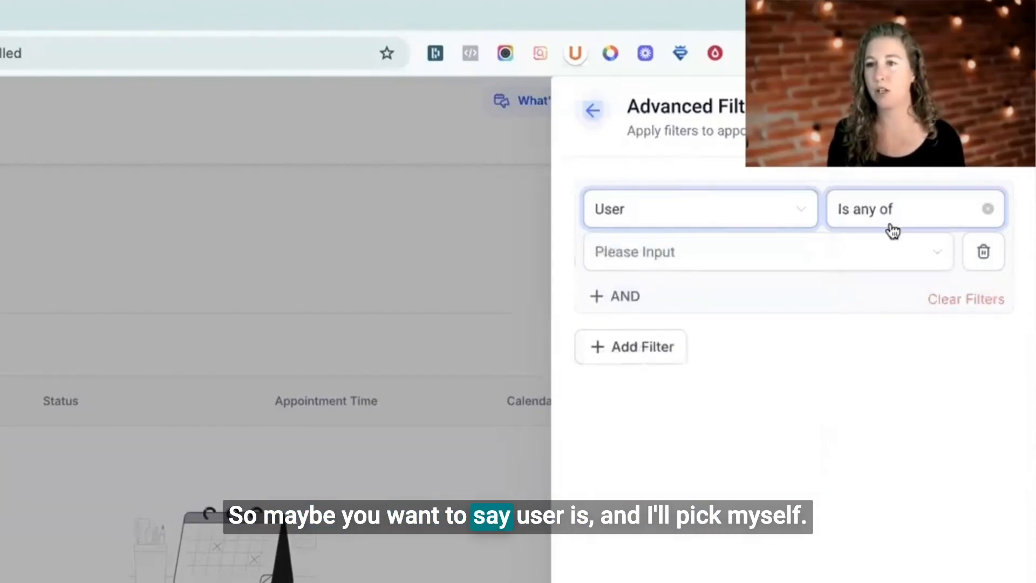
left_click(747, 266)
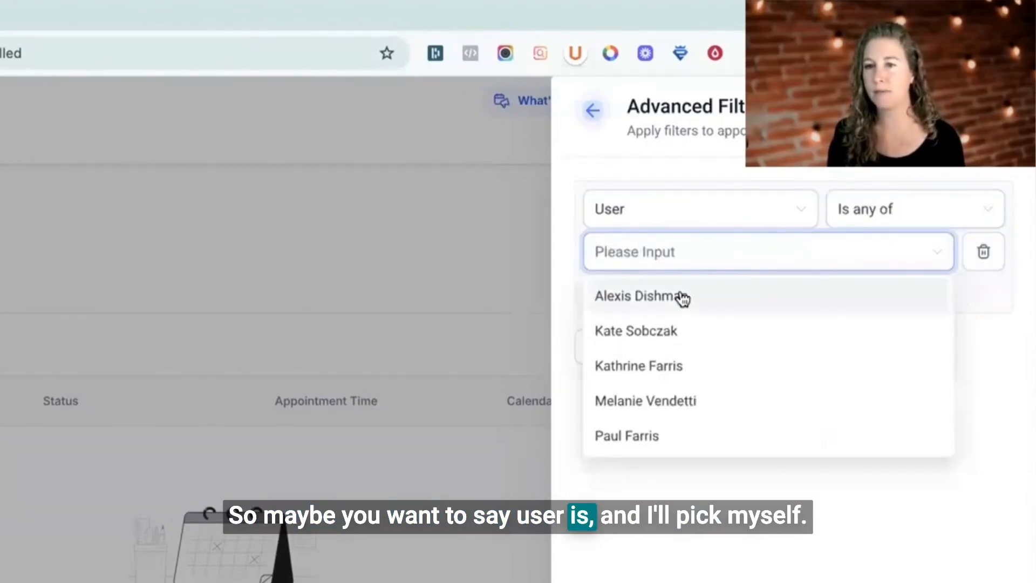
left_click(669, 372)
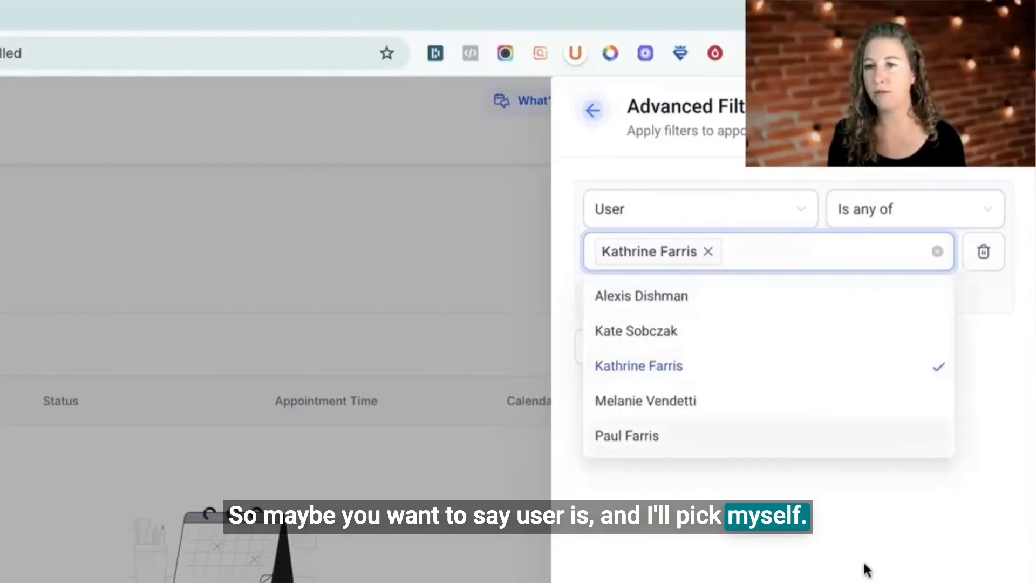
left_click(664, 425)
Add an AND condition for Status Is Noshow, apply the filters, and save the result as a new smart list
left_click(611, 306)
left_click(647, 357)
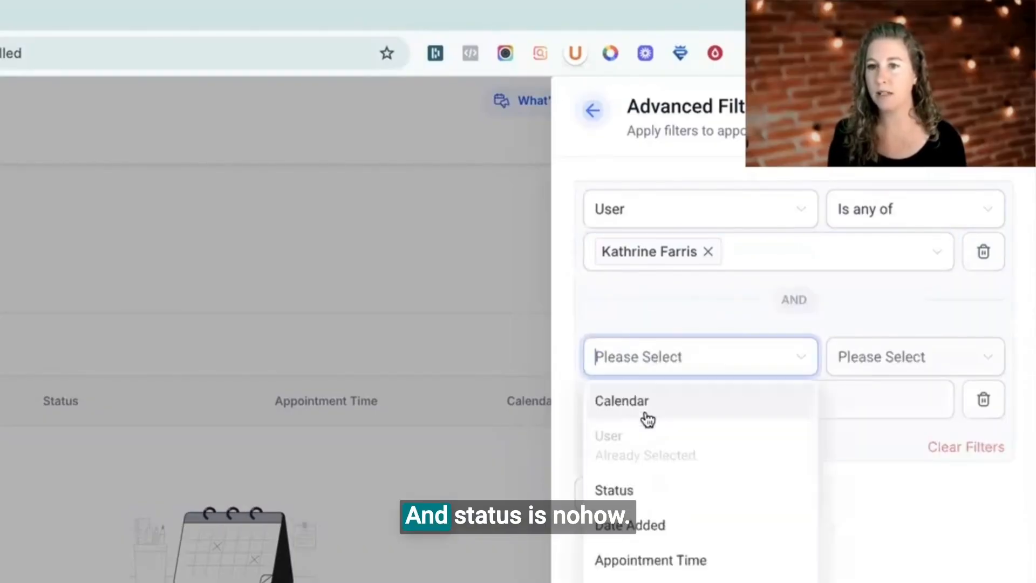
left_click(628, 490)
left_click(740, 410)
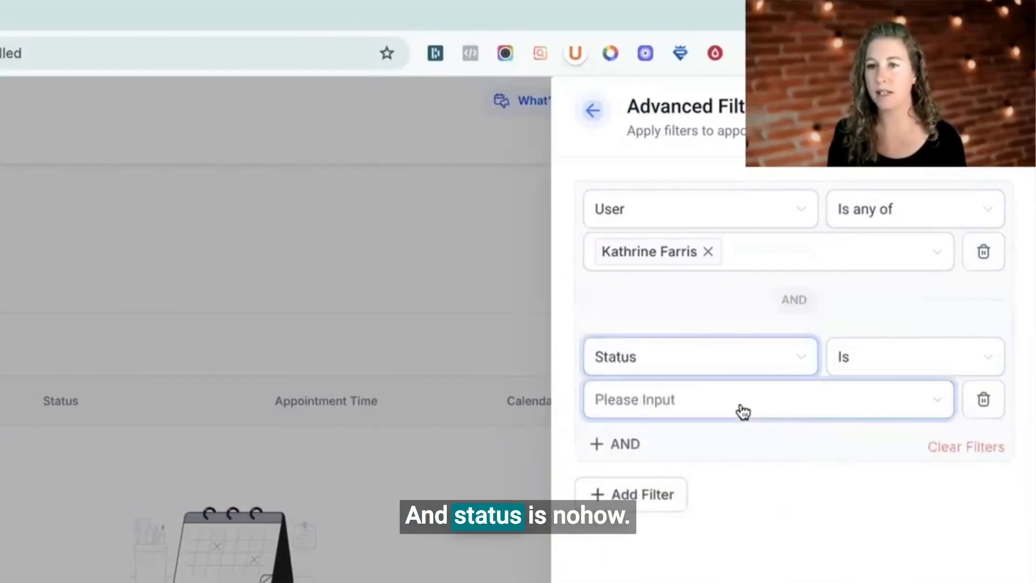
left_click(634, 550)
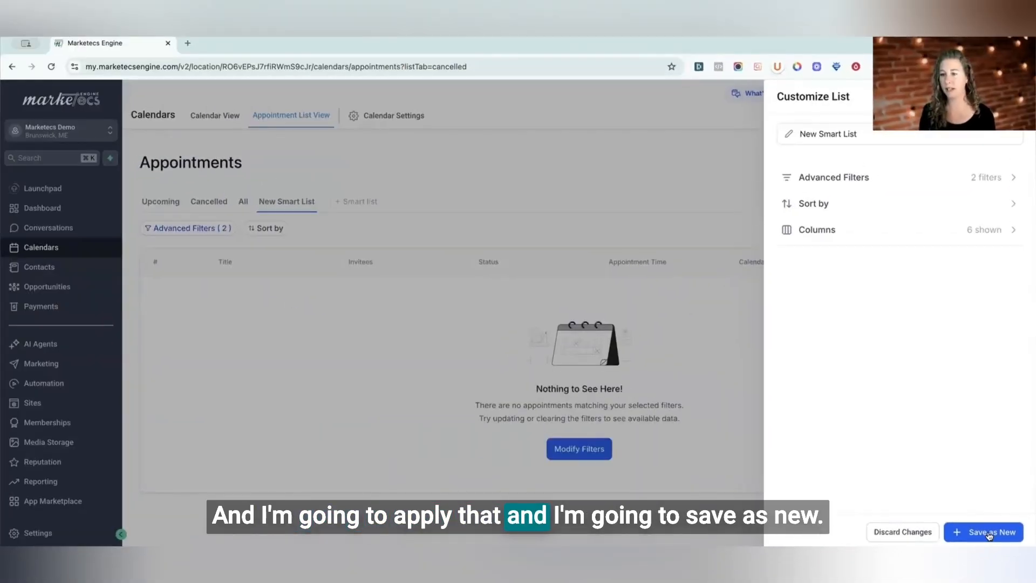
left_click(989, 534)
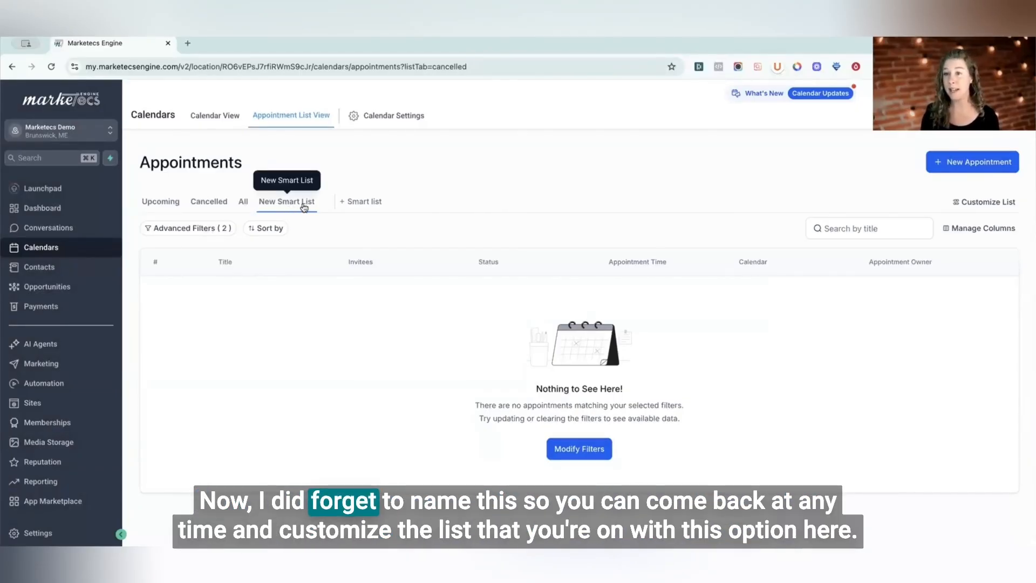
Rename the new smart list with the filtered user's first name in possessive form followed by No Shows, and save it
left_click(983, 204)
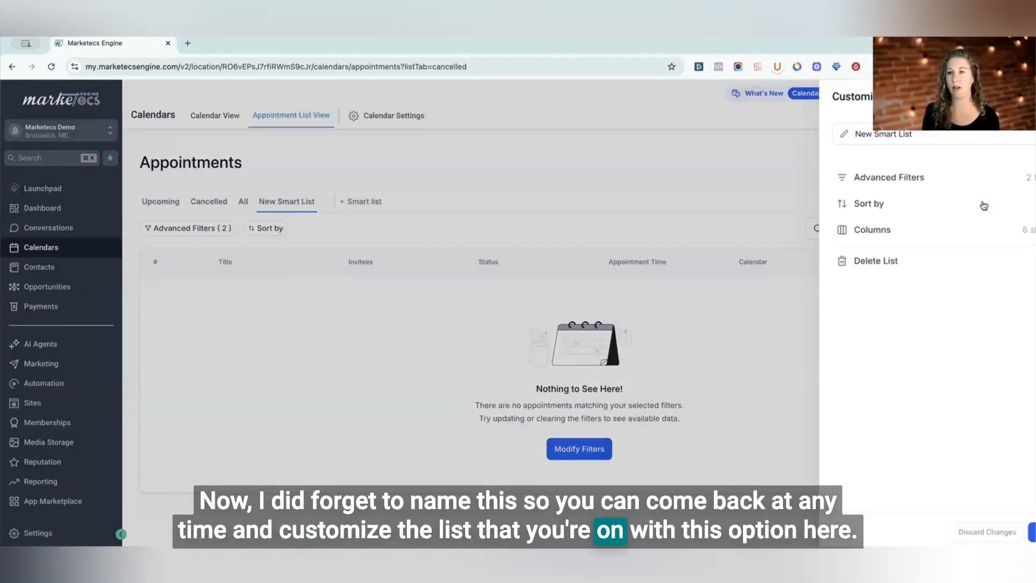
left_click_drag(857, 134, 787, 125)
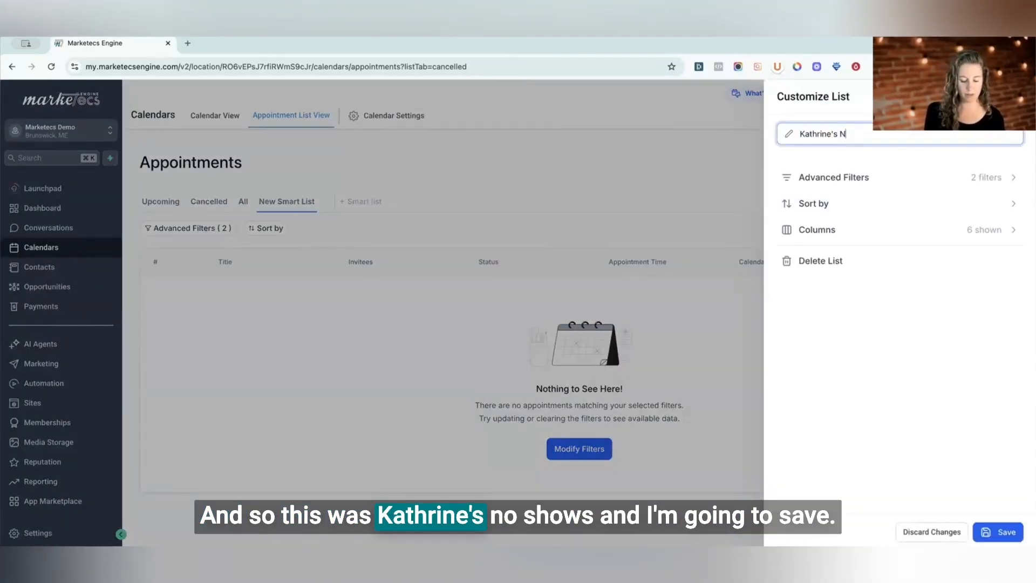
left_click(1003, 533)
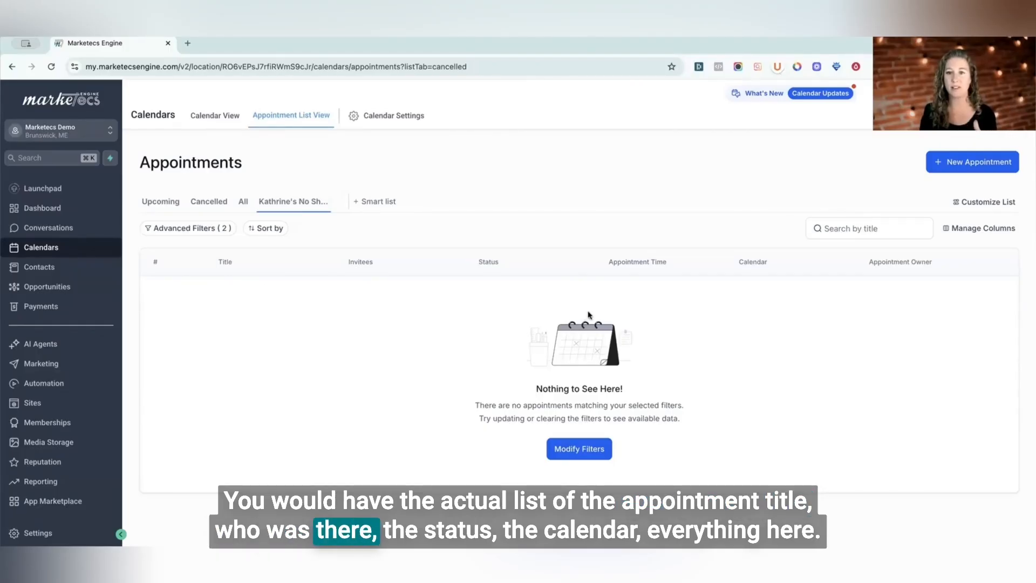
Add the Source column to the no-shows smart list and save the change to this list
left_click(987, 229)
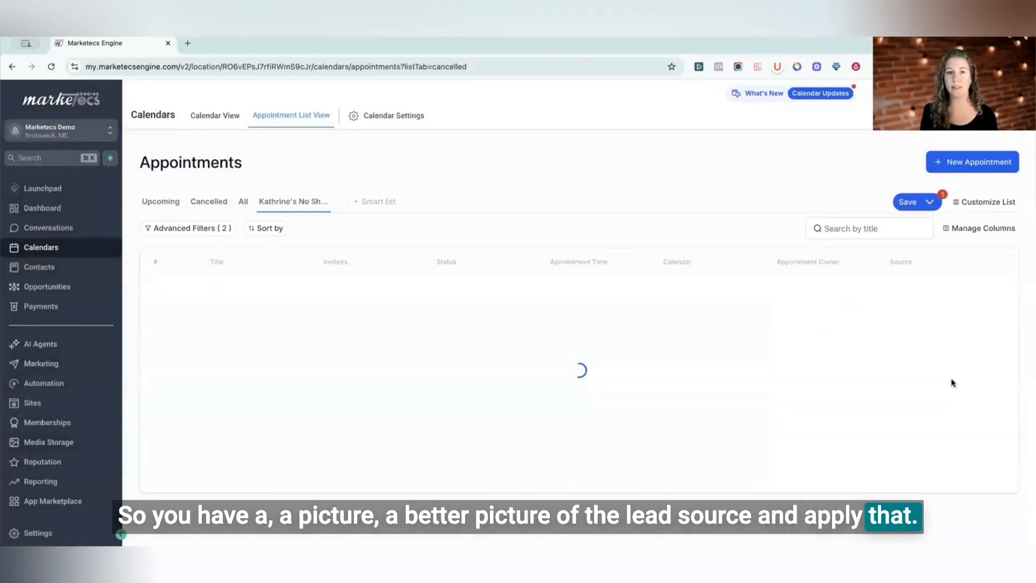
left_click(928, 203)
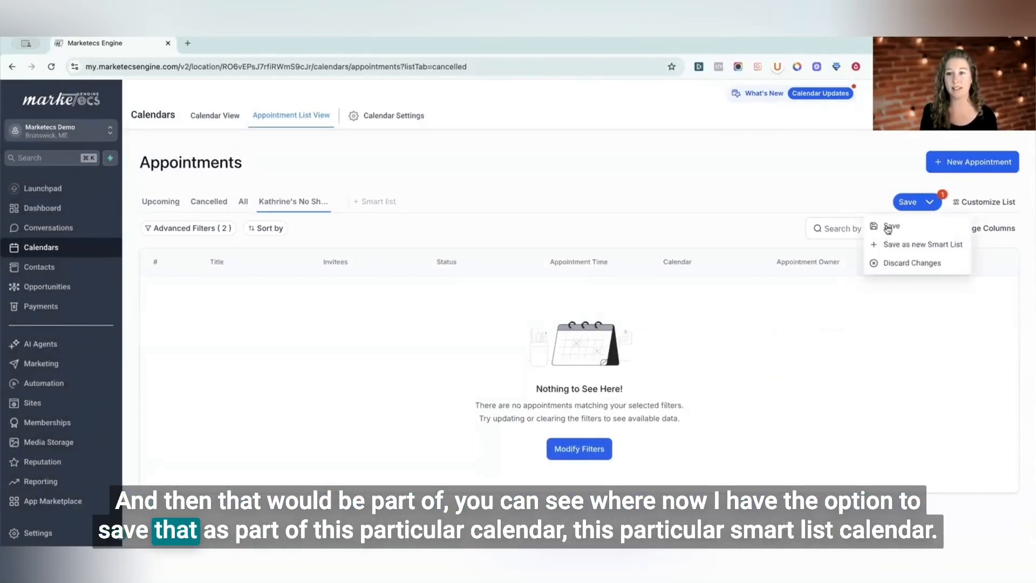
left_click(890, 226)
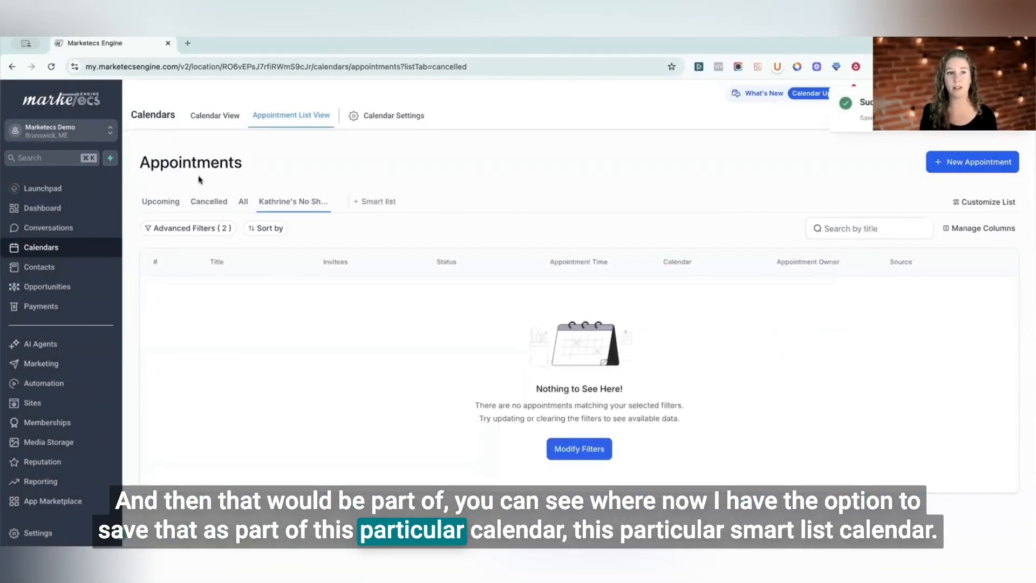
View the All appointment list, then return to the no-shows smart list and check its Source column
left_click(243, 204)
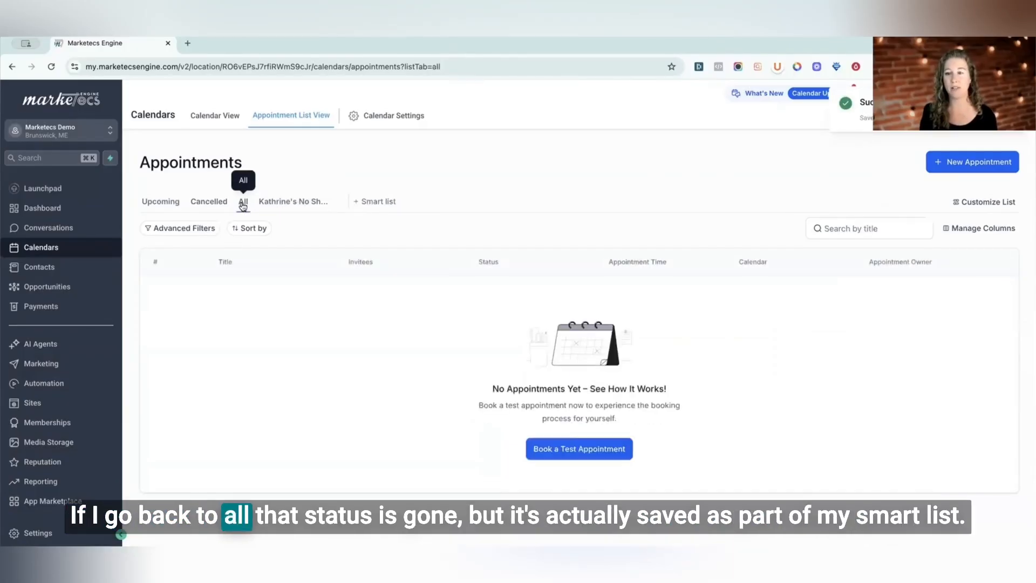
left_click(292, 202)
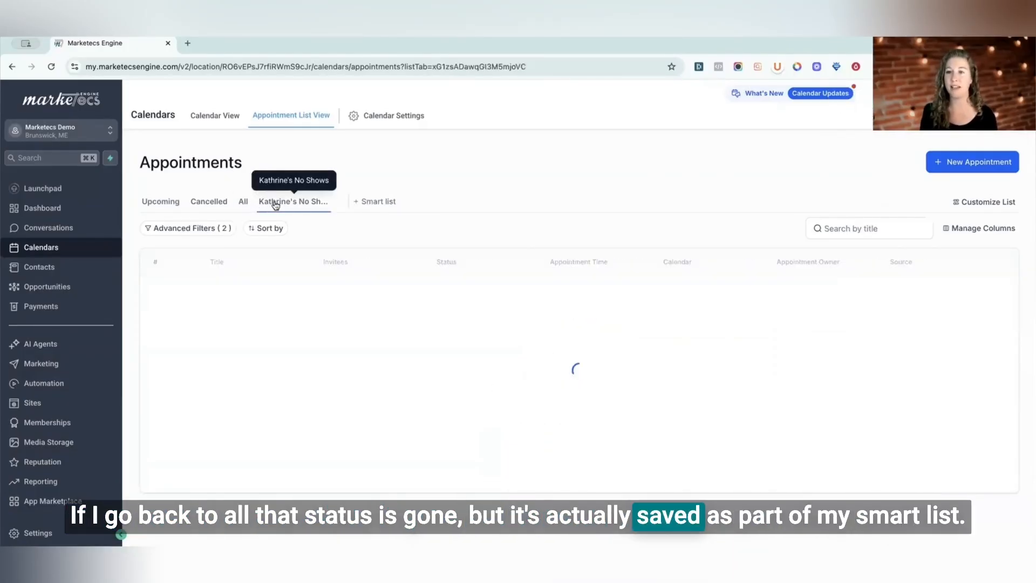
double_click(900, 262)
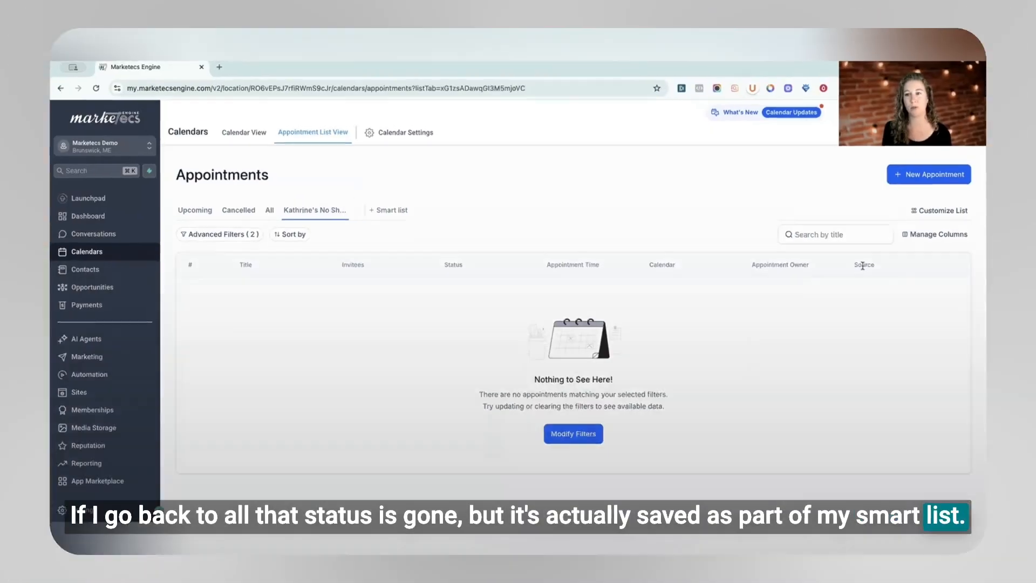